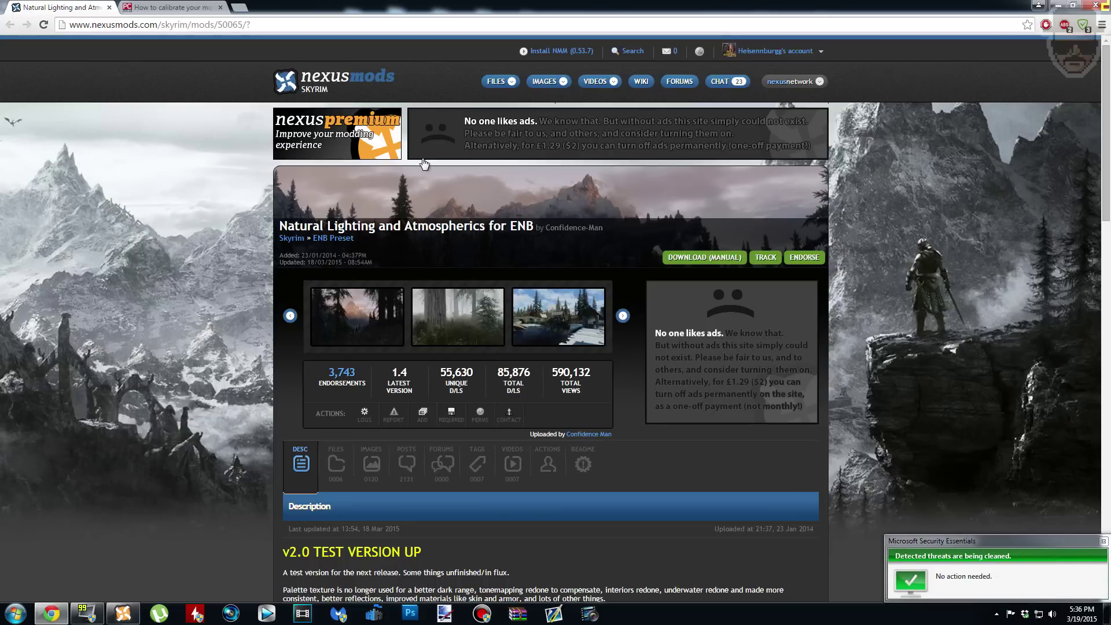
# Step: Close the Microsoft Security Essentials popup covering the Natural Lighting and Atmospherics page
pyautogui.click(1103, 541)
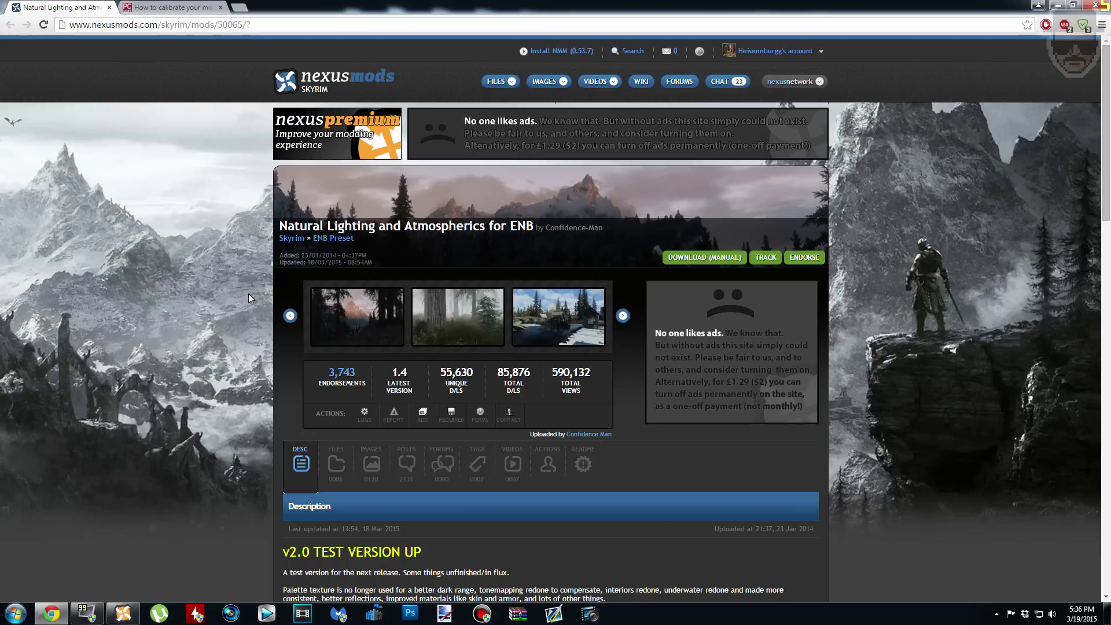
pyautogui.scroll(-4, 248, 294)
pyautogui.scroll(4, 386, 245)
pyautogui.scroll(-6, 422, 231)
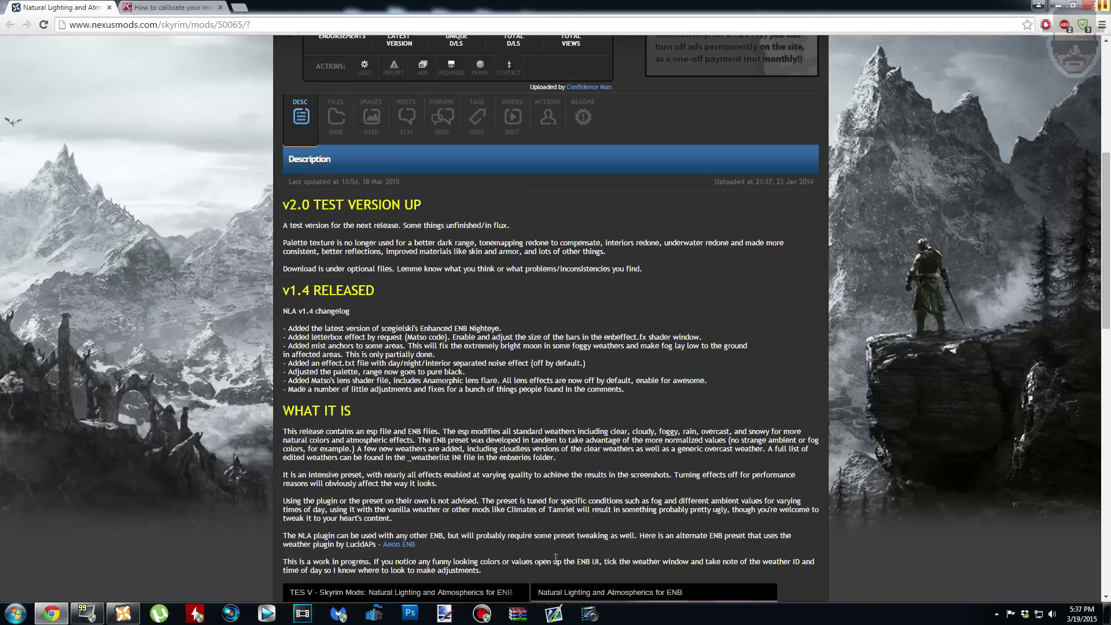
pyautogui.scroll(6, 103, 449)
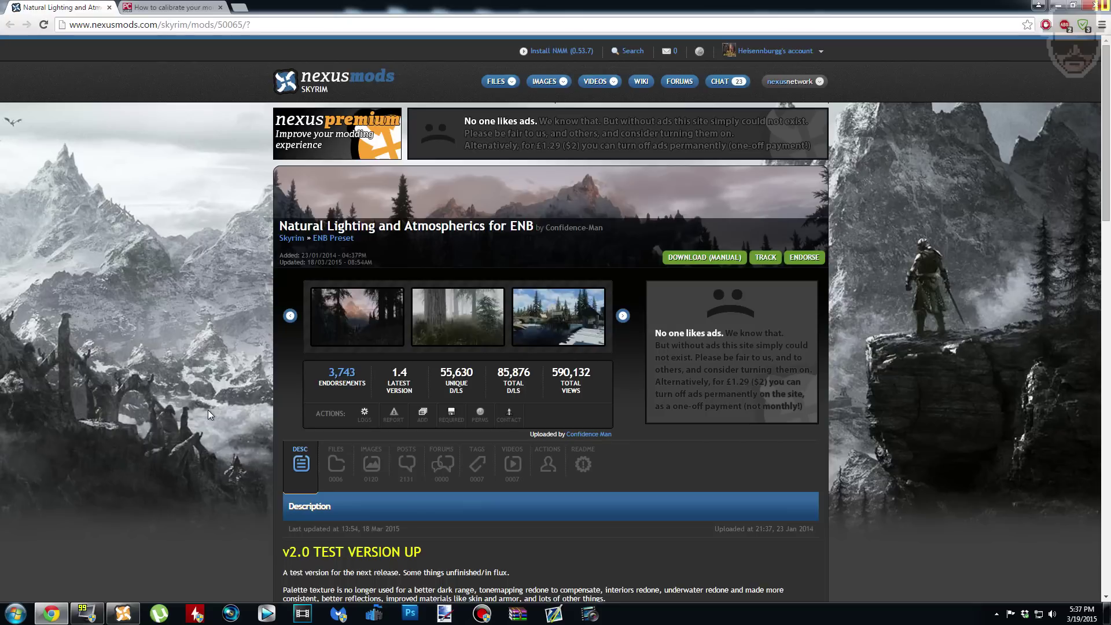
pyautogui.scroll(-8, 209, 414)
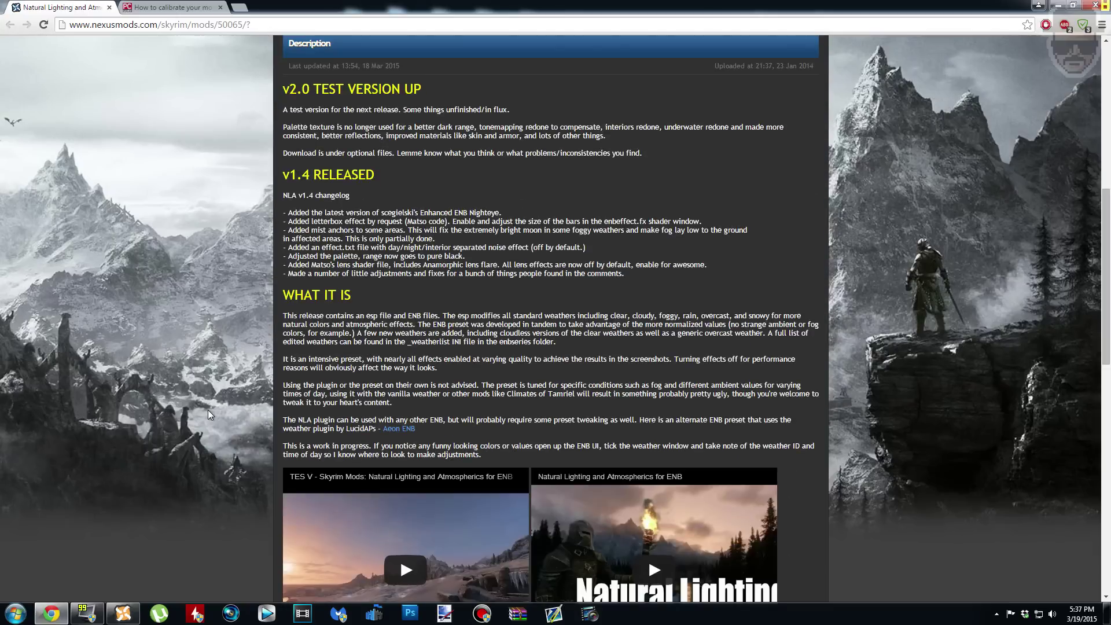
pyautogui.scroll(-5, 208, 412)
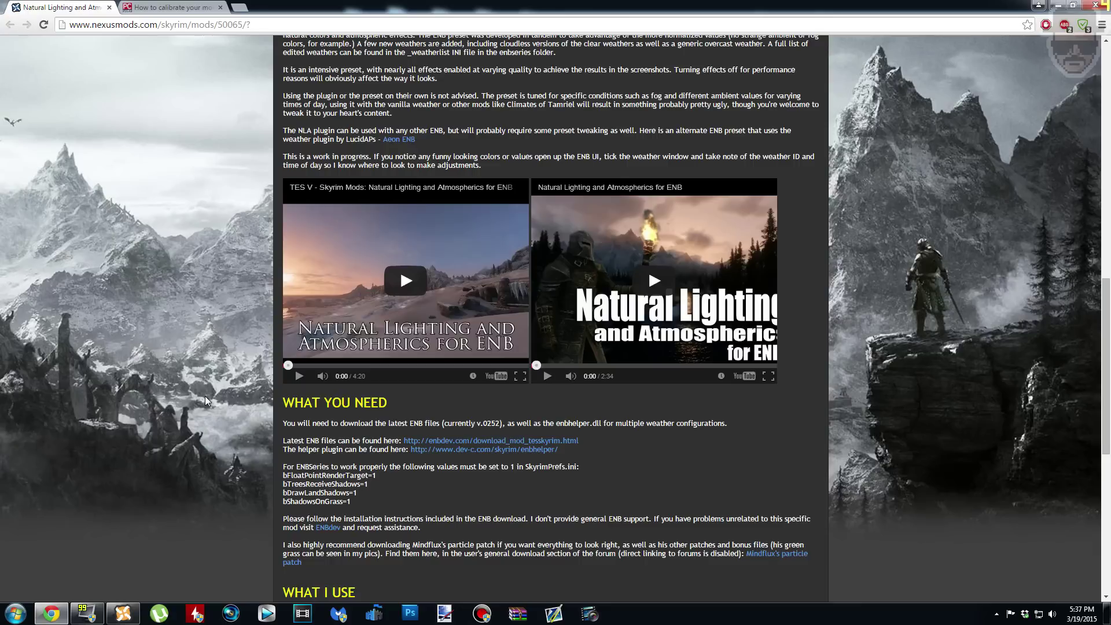
pyautogui.scroll(13, 207, 399)
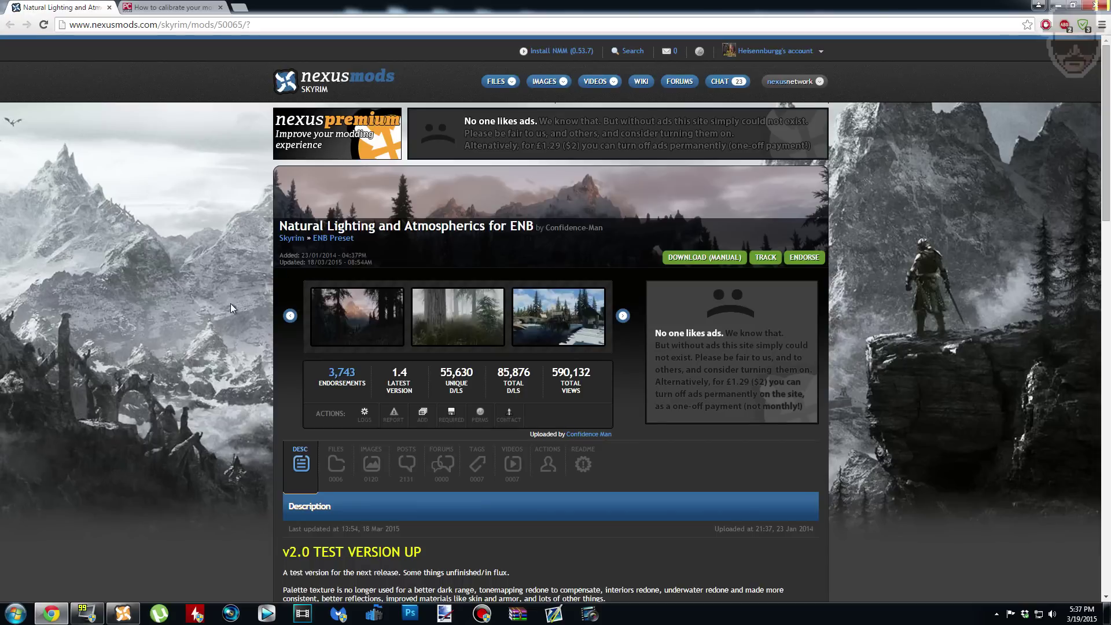
# Step: Scroll the mod description to the What You Need section with the ENB and helper links
pyautogui.scroll(-4, 230, 303)
pyautogui.scroll(4, 227, 313)
pyautogui.scroll(-7, 182, 394)
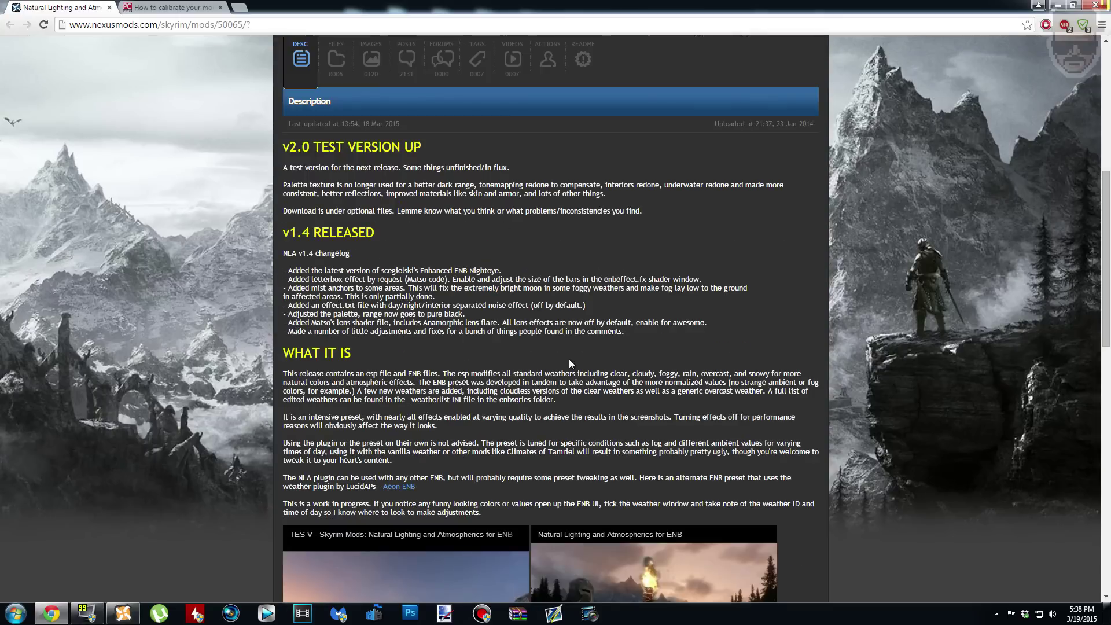
pyautogui.scroll(-5, 205, 359)
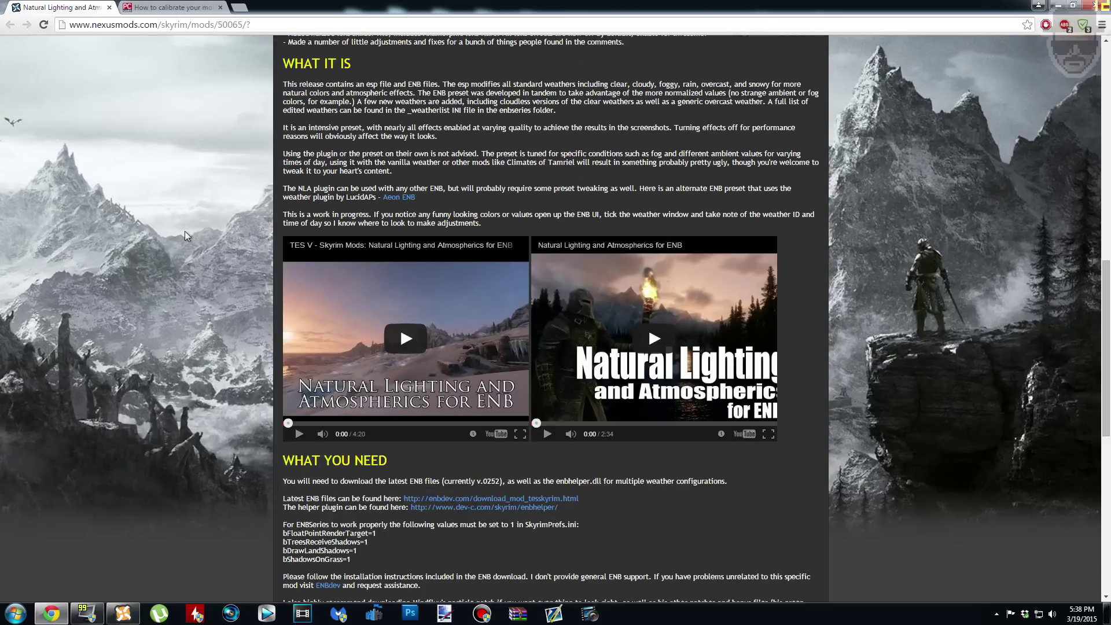
pyautogui.scroll(3, 278, 87)
pyautogui.scroll(2, 322, 225)
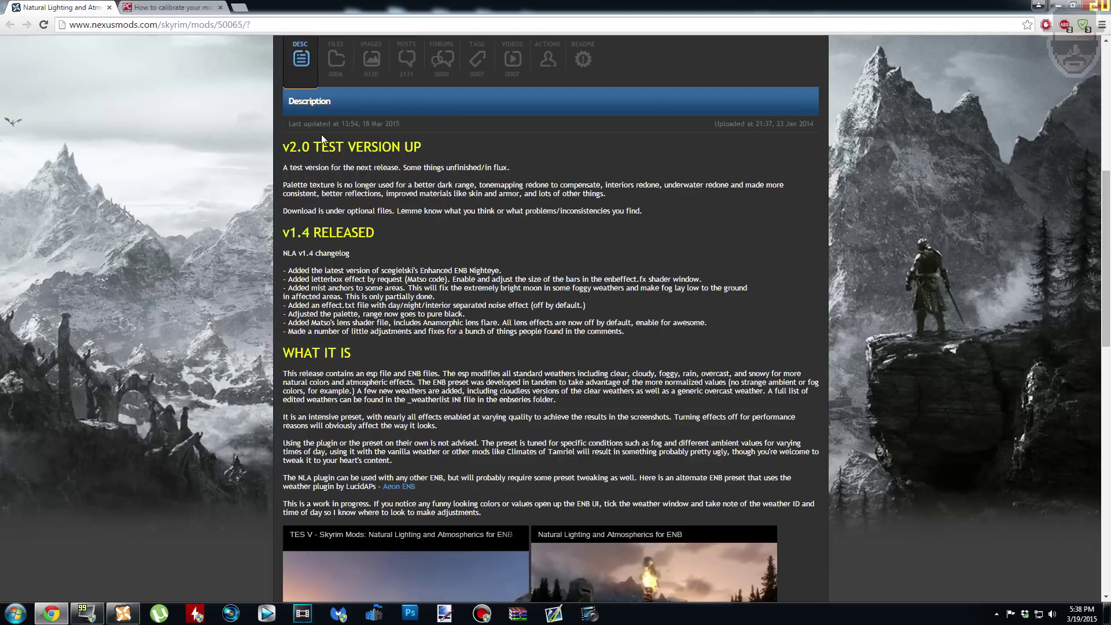
pyautogui.scroll(-7, 207, 266)
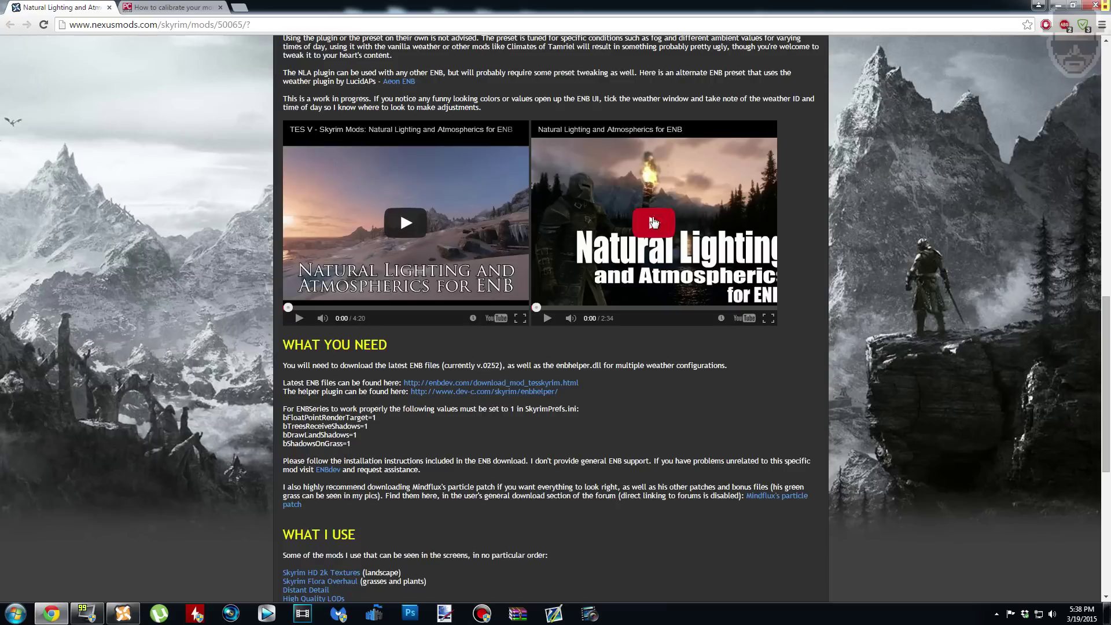
pyautogui.scroll(1, 405, 521)
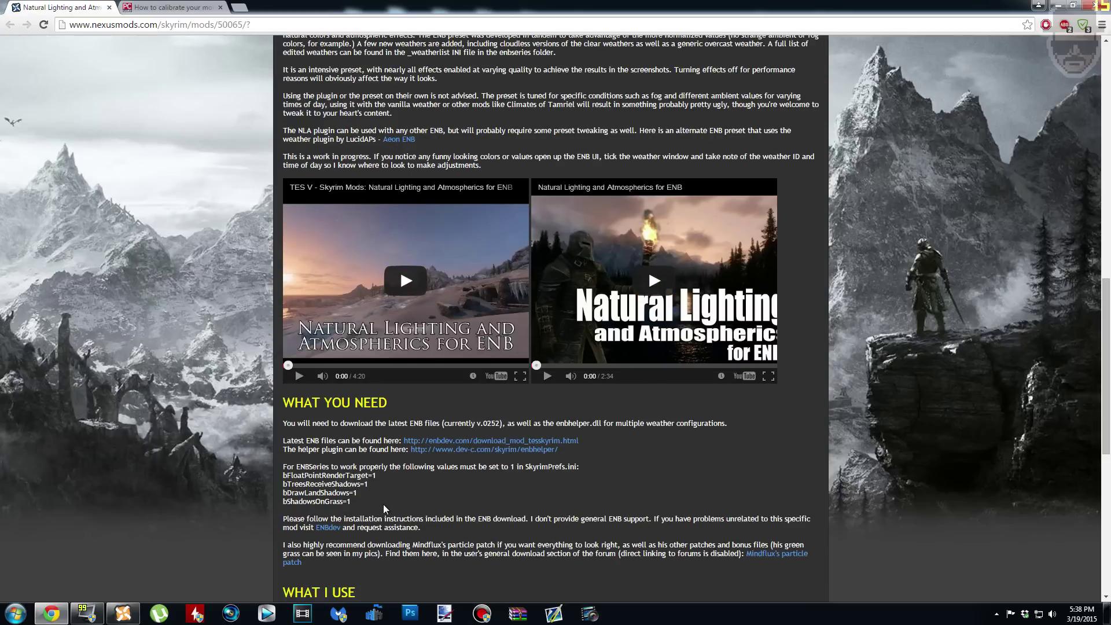
pyautogui.scroll(-1, 325, 469)
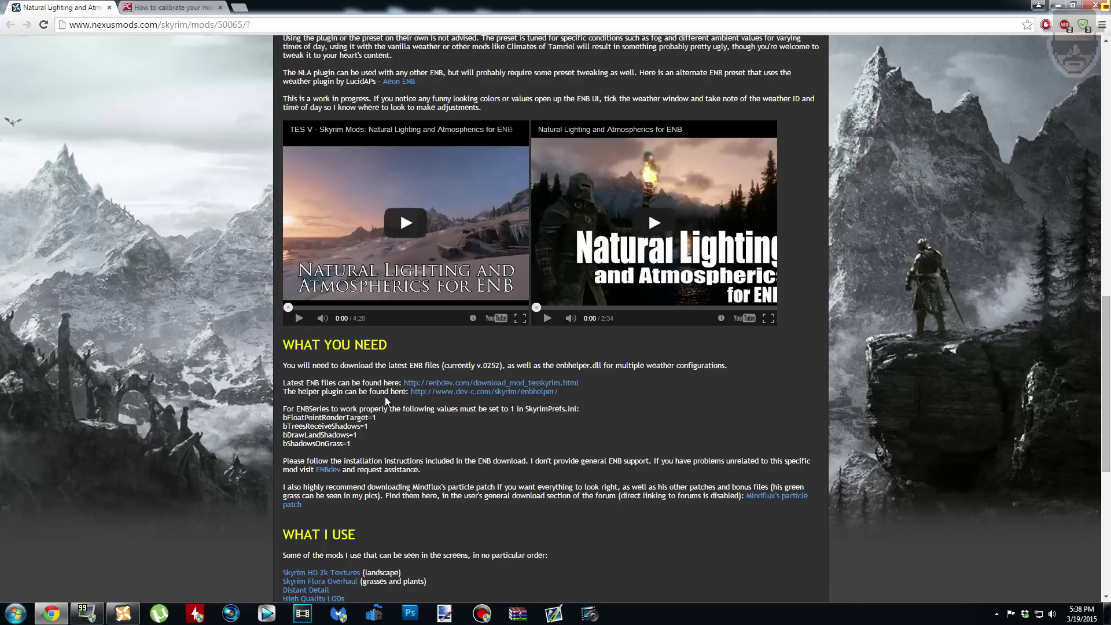
# Step: Open the ENB files link in a new tab and go to the ENBDev English download page
pyautogui.rightClick(439, 383)
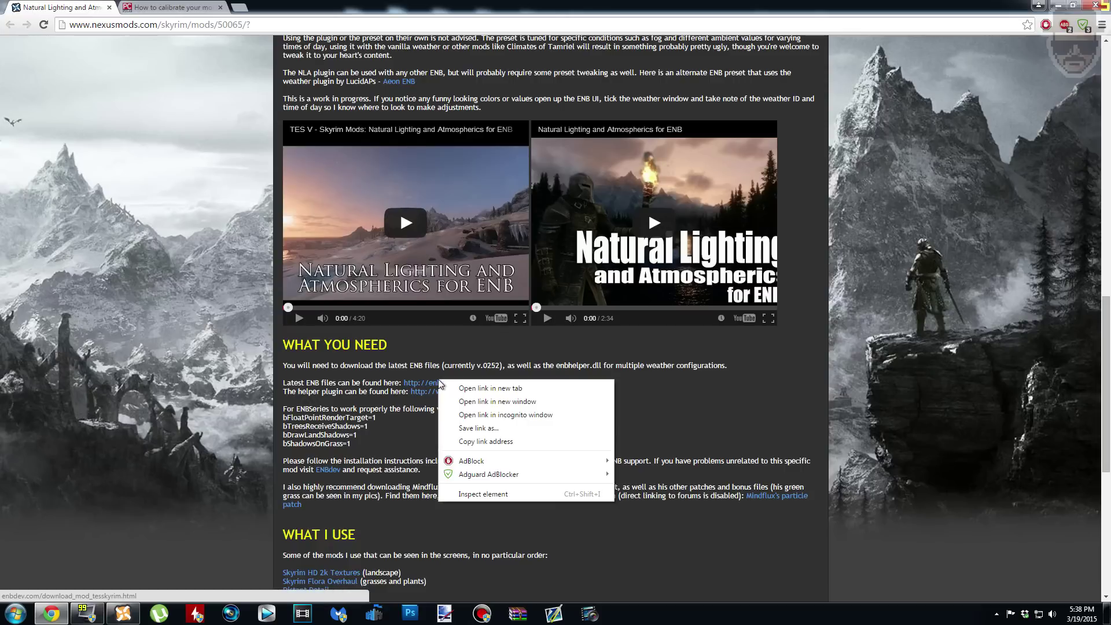
pyautogui.click(518, 389)
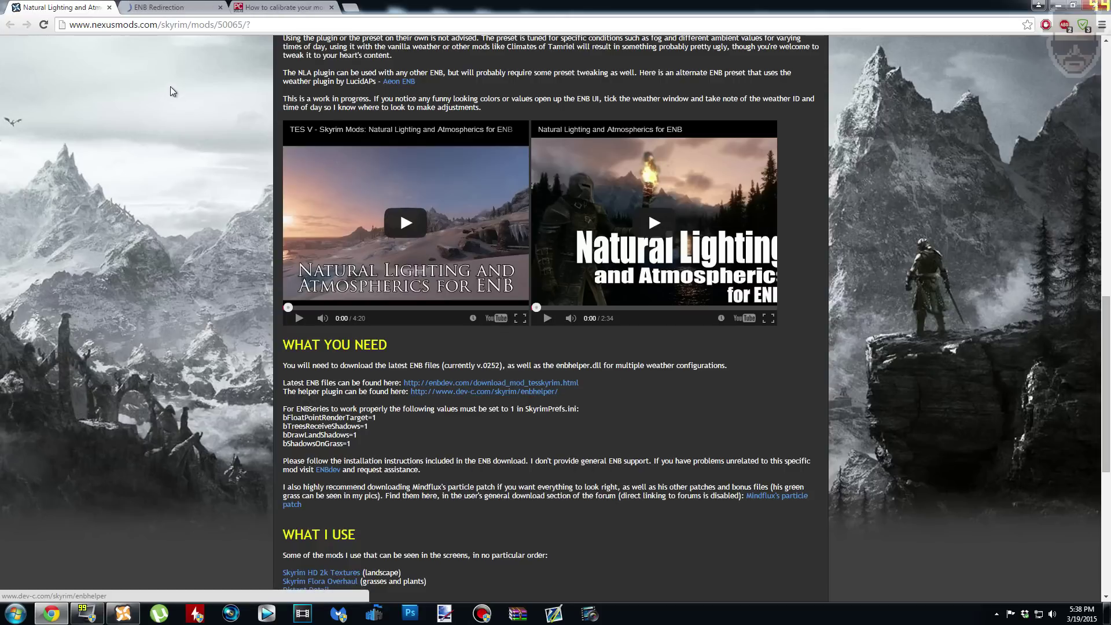
pyautogui.click(176, 9)
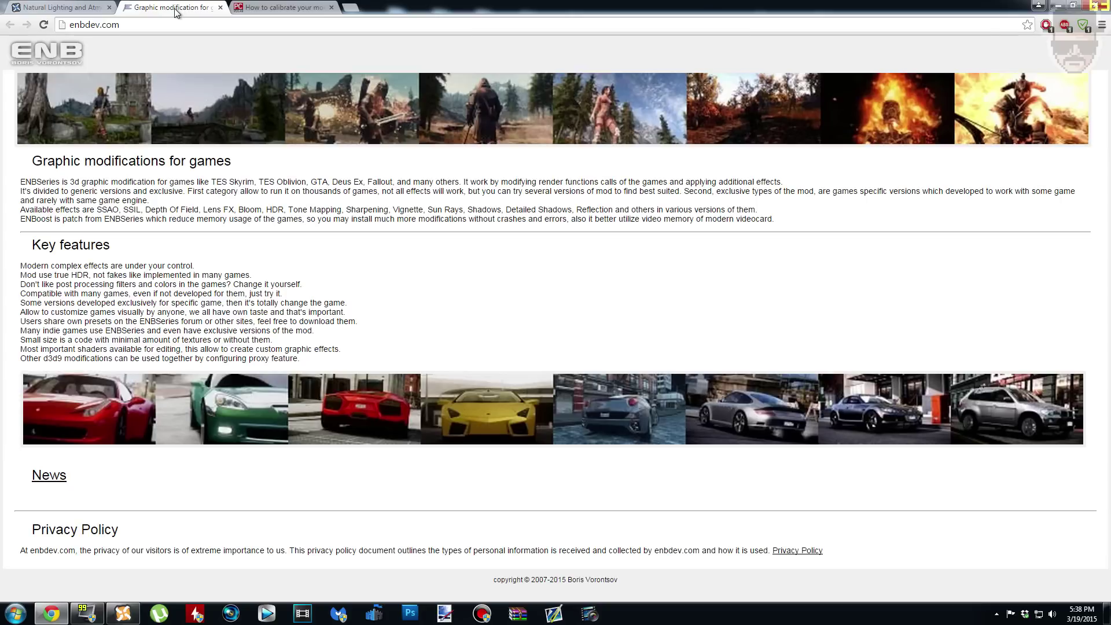
pyautogui.click(40, 477)
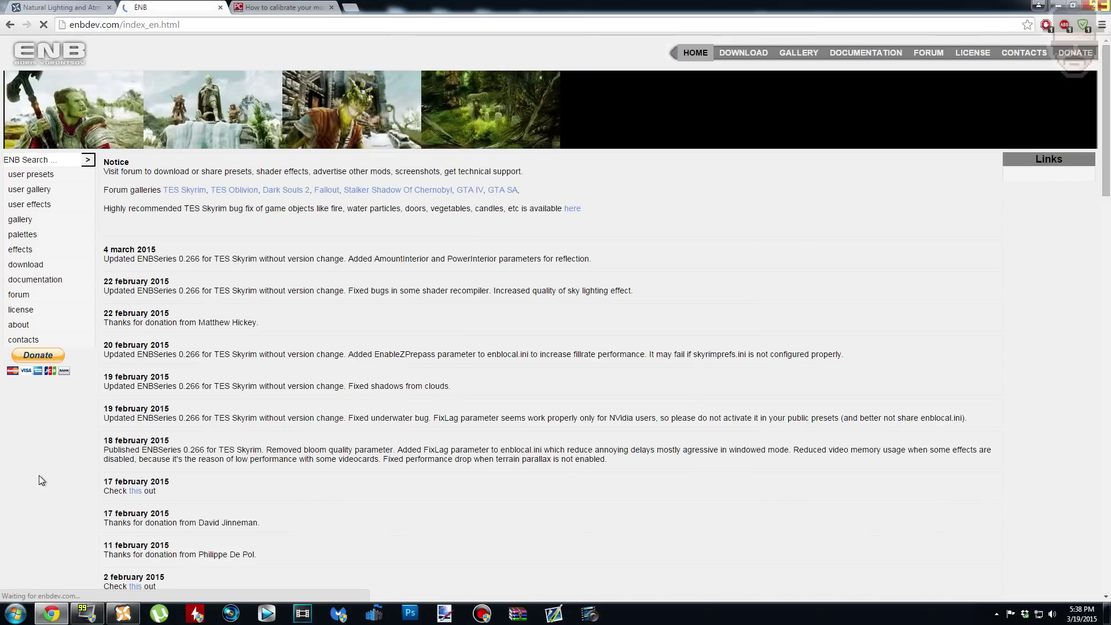
pyautogui.click(38, 270)
pyautogui.scroll(-15, 237, 372)
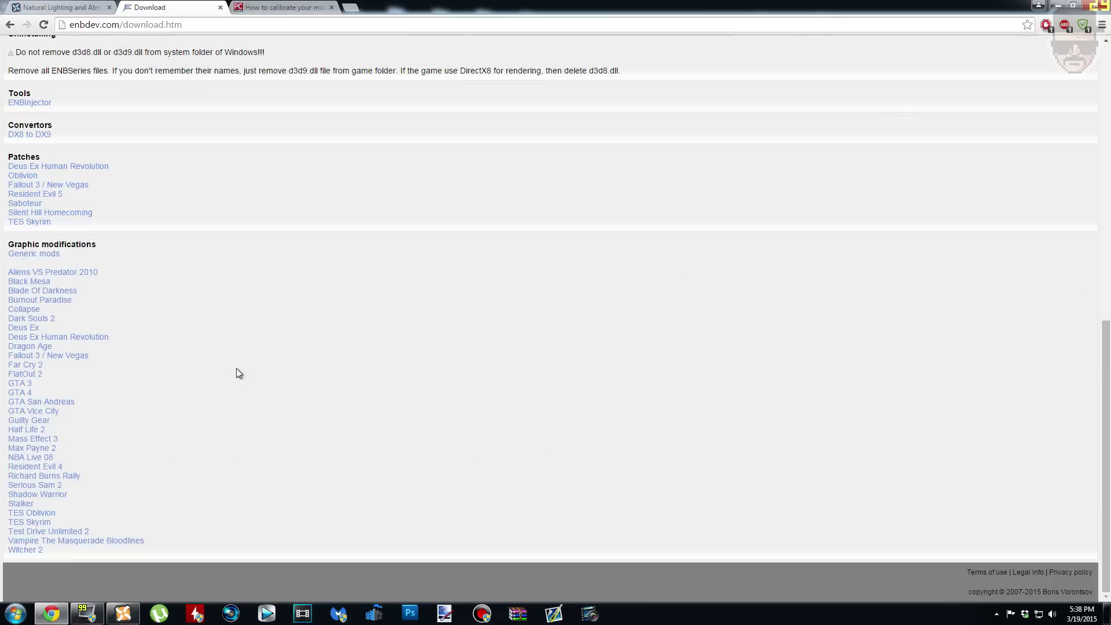
# Step: Download the ENBSeries v0.266 archive from the TES Skyrim downloads
pyautogui.click(40, 522)
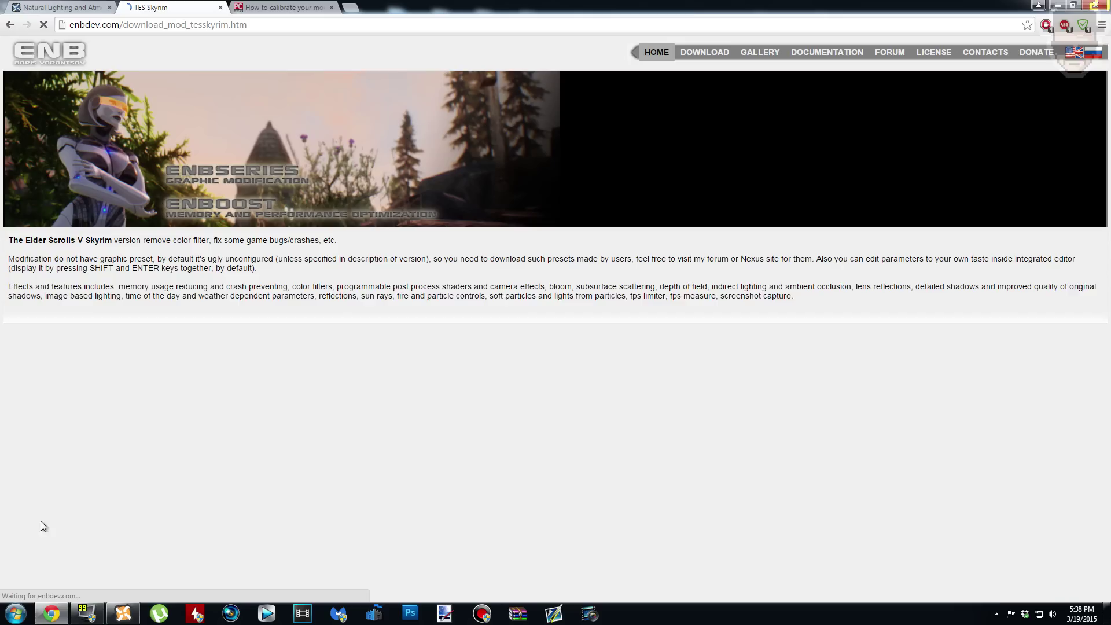
pyautogui.scroll(-3, 301, 402)
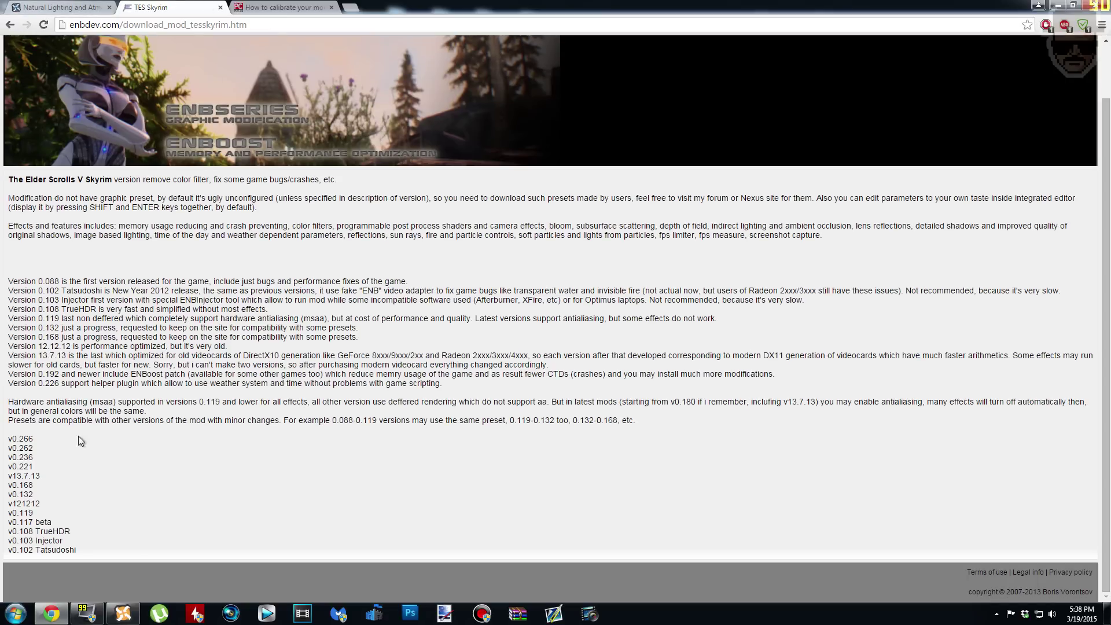
pyautogui.click(26, 441)
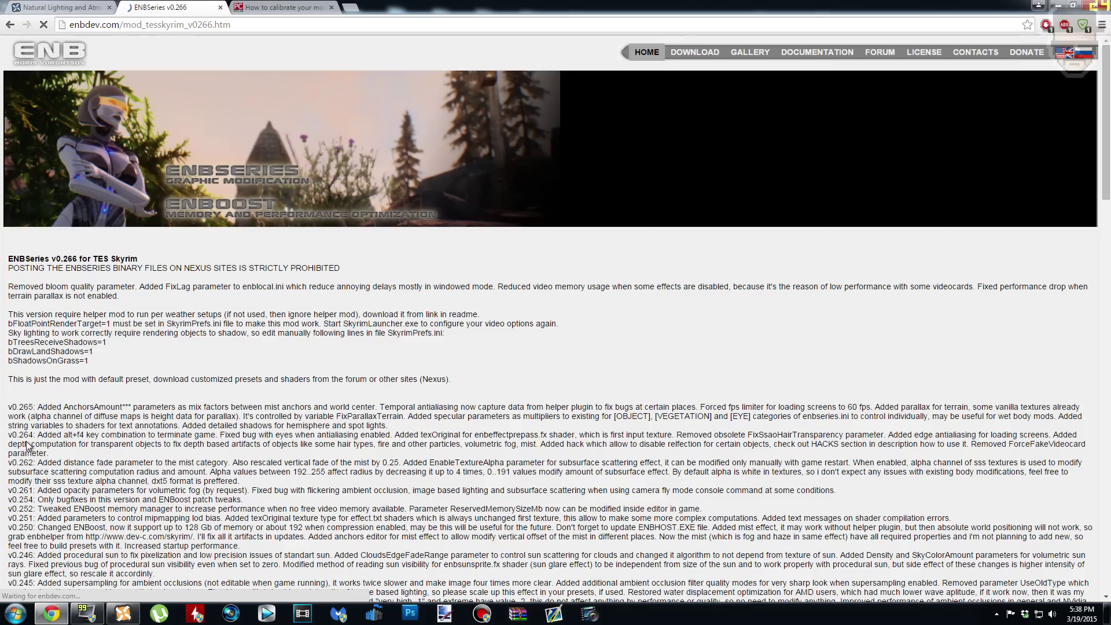
pyautogui.scroll(-15, 151, 348)
pyautogui.scroll(-15, 121, 385)
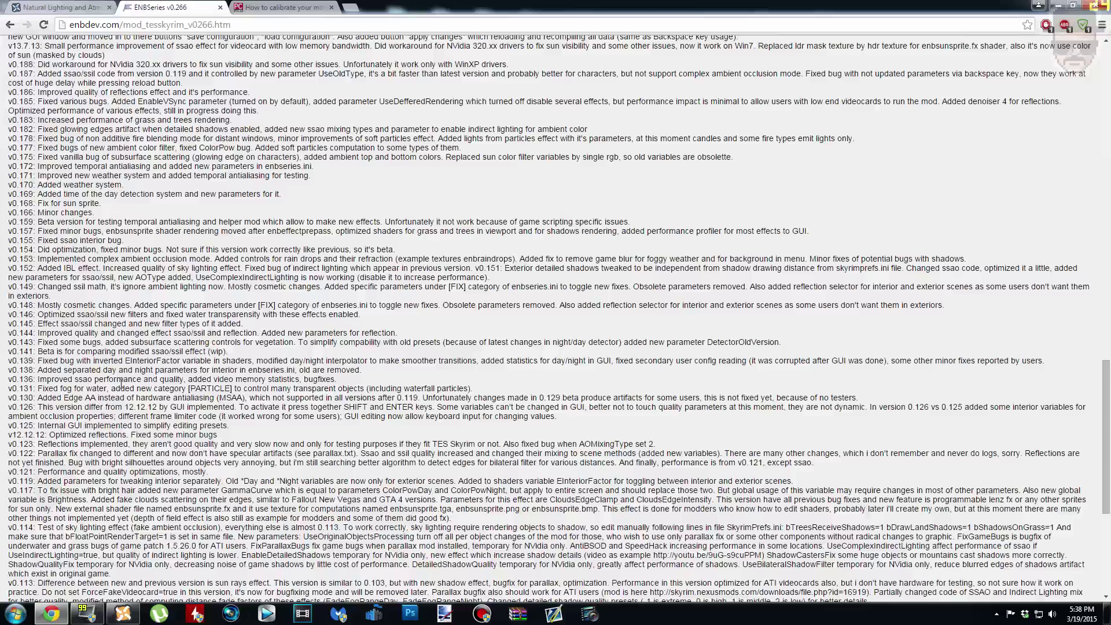
pyautogui.click(12, 556)
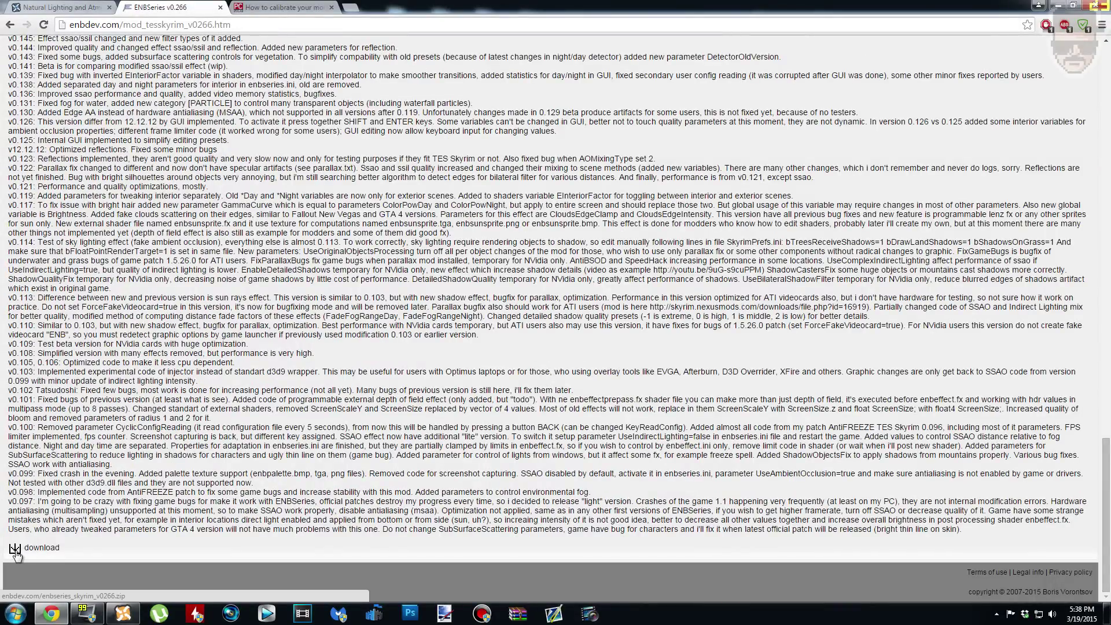
# Step: Open the downloaded ENBSeries zip in WinRAR and minimize the browser and mod manager
pyautogui.click(91, 586)
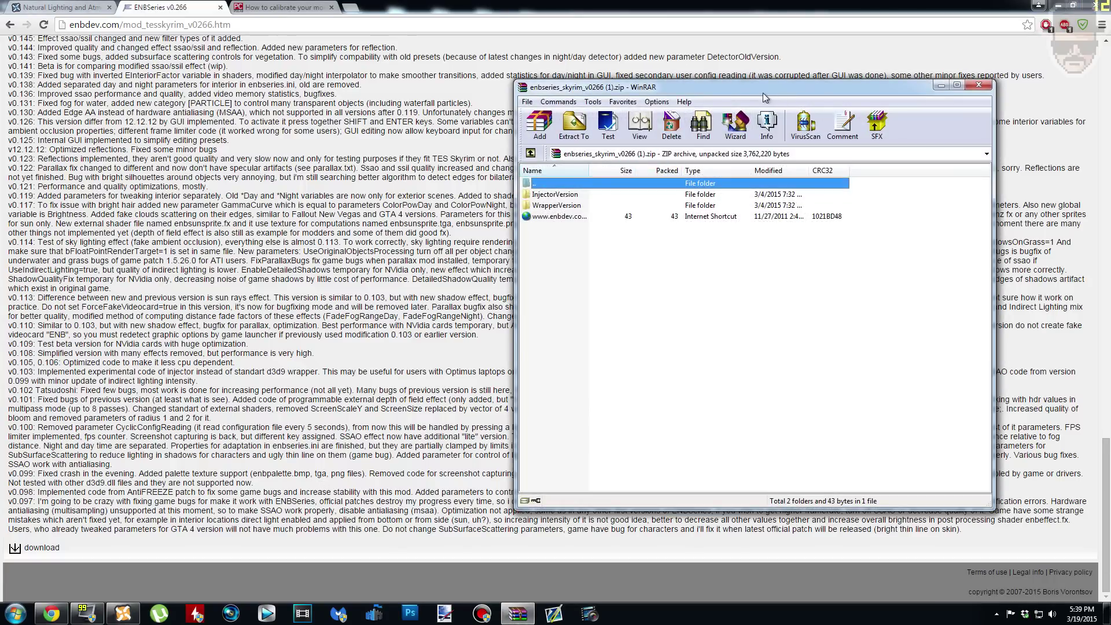
pyautogui.moveTo(779, 98); pyautogui.dragTo(746, 85)
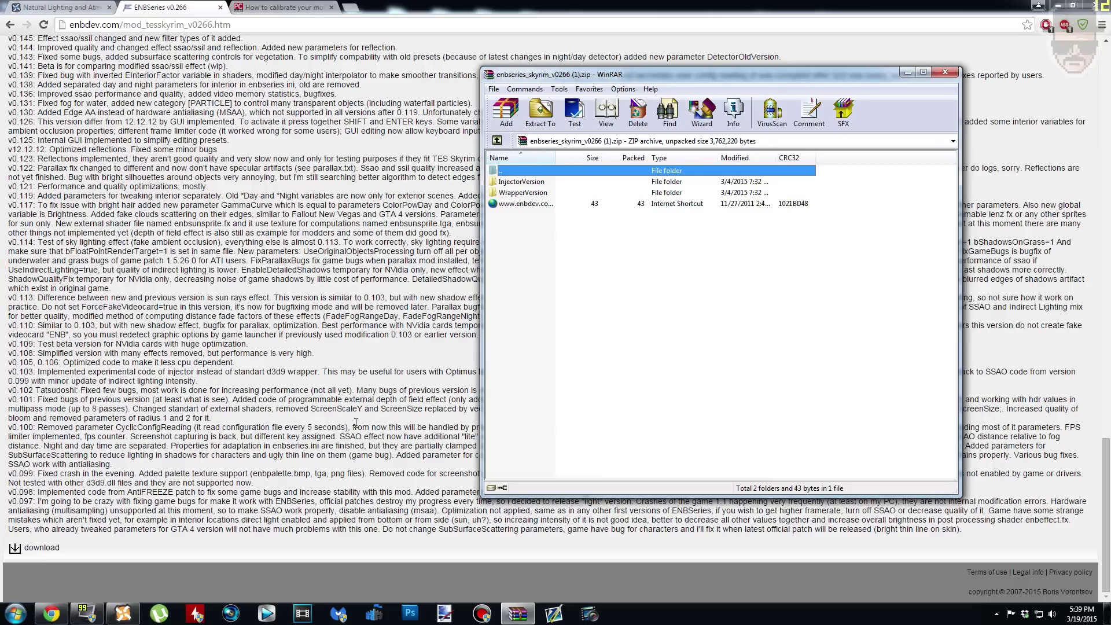
pyautogui.moveTo(709, 76); pyautogui.dragTo(655, 64)
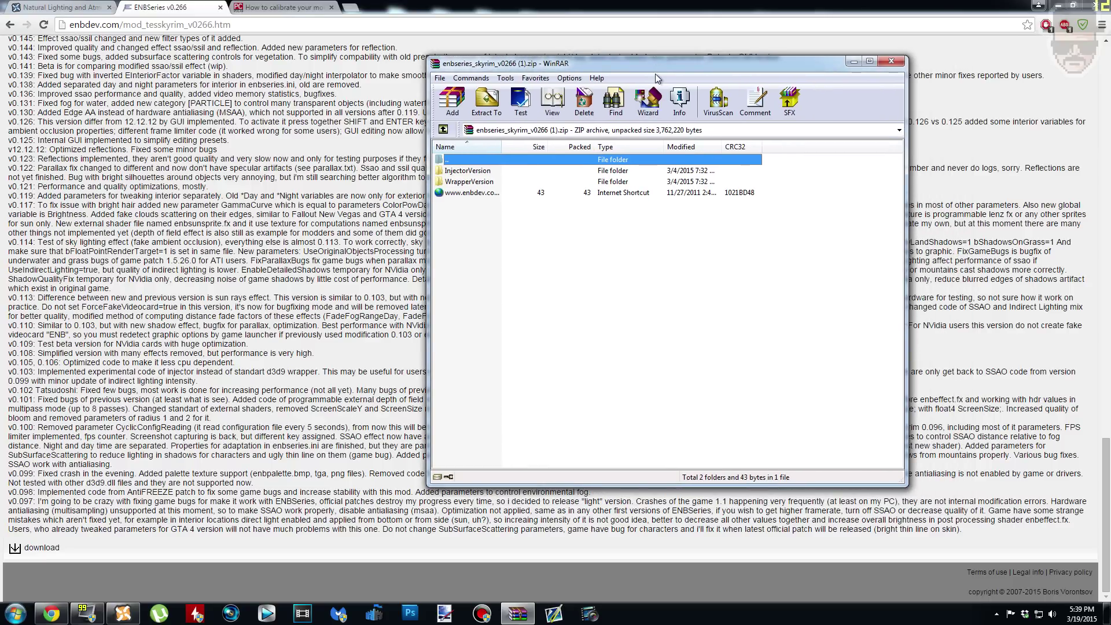
pyautogui.click(1061, 7)
pyautogui.click(1061, 7)
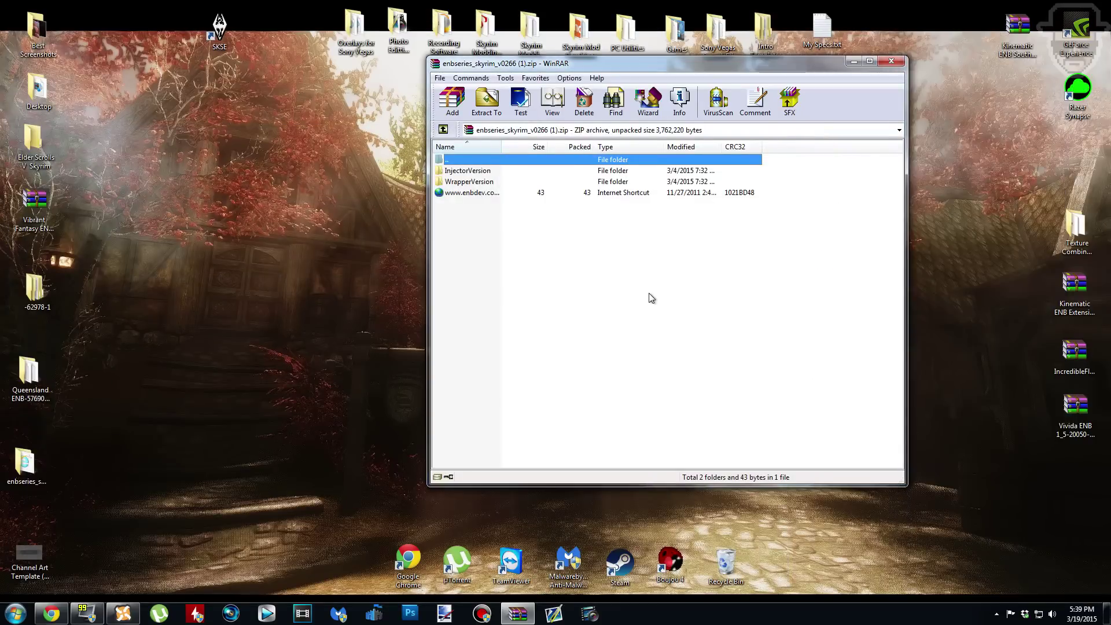
# Step: Copy enbseries_skyrim_v0266 (1).zip from Downloads to the desktop and close WinRAR
pyautogui.press('BackSpace')
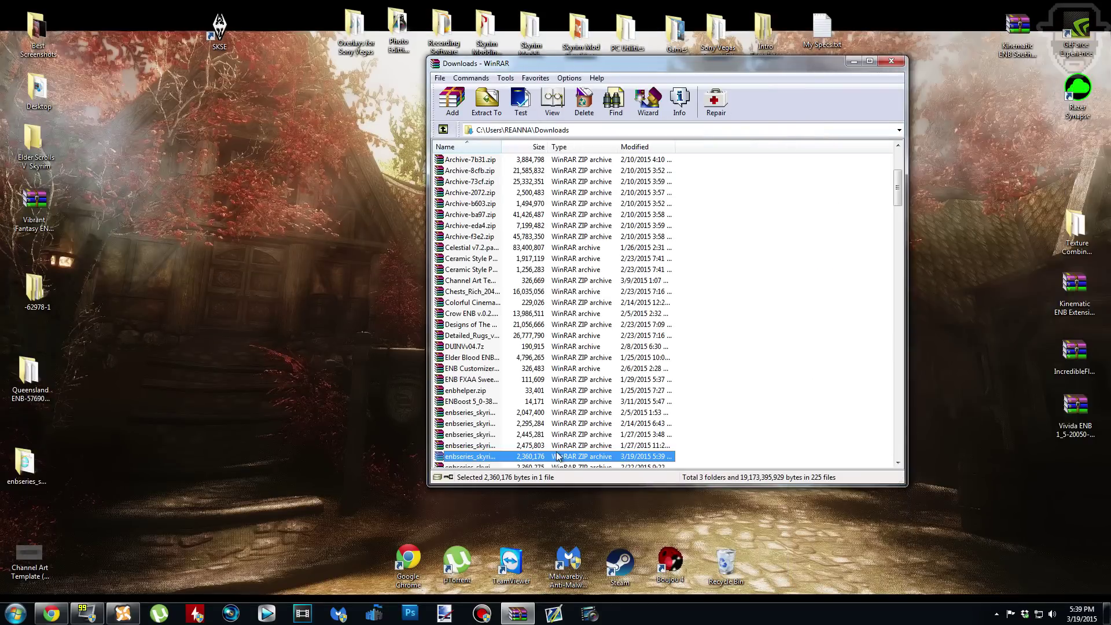
pyautogui.moveTo(558, 457); pyautogui.dragTo(256, 236)
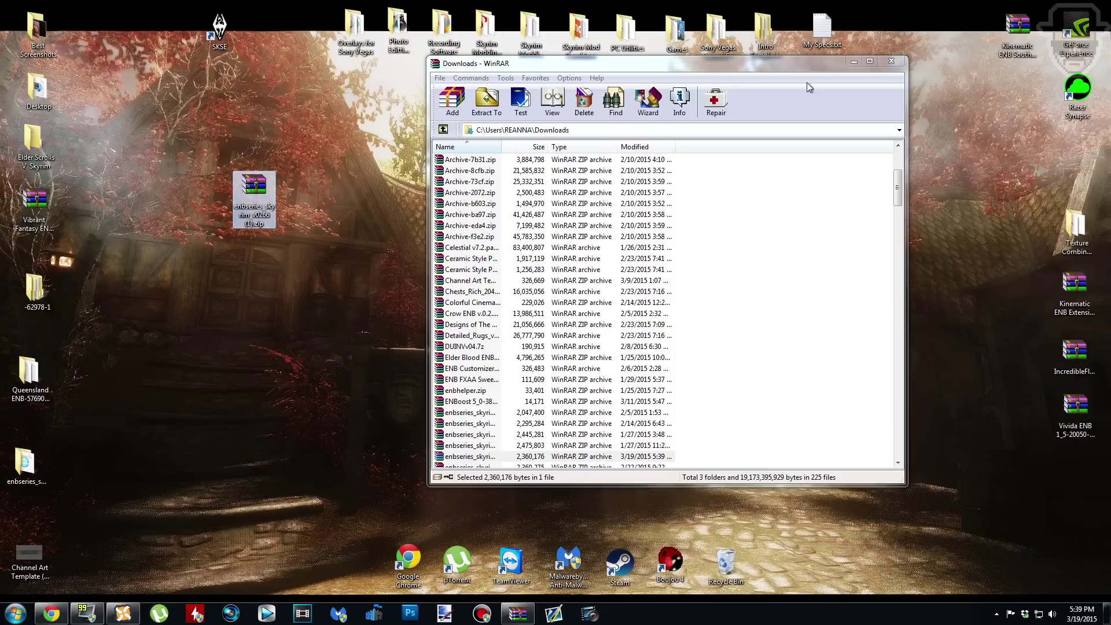
pyautogui.click(892, 61)
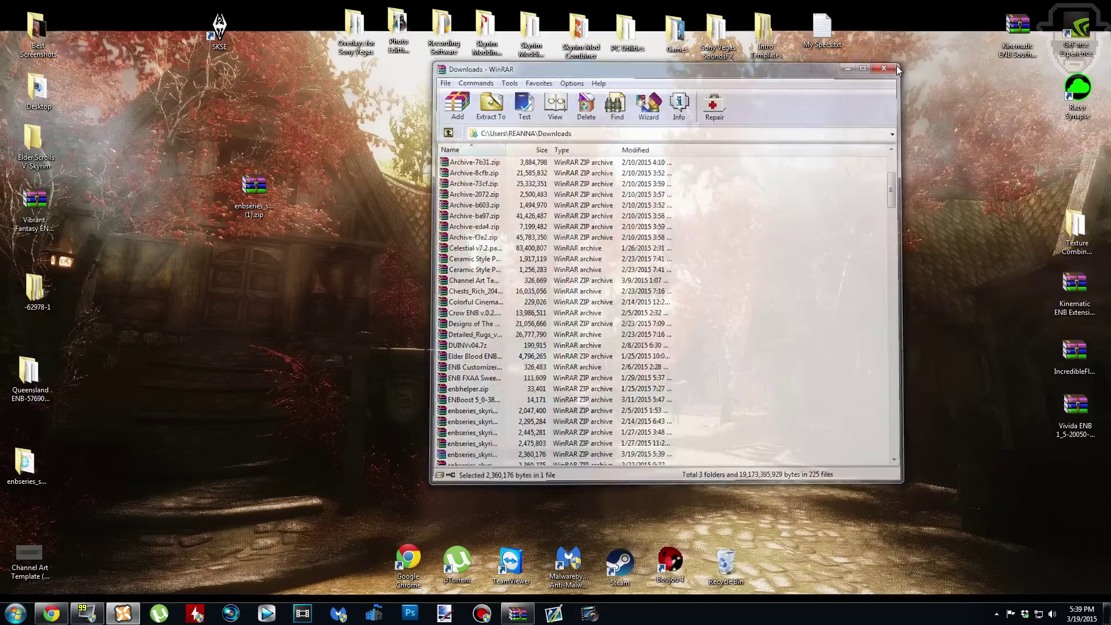
pyautogui.click(52, 614)
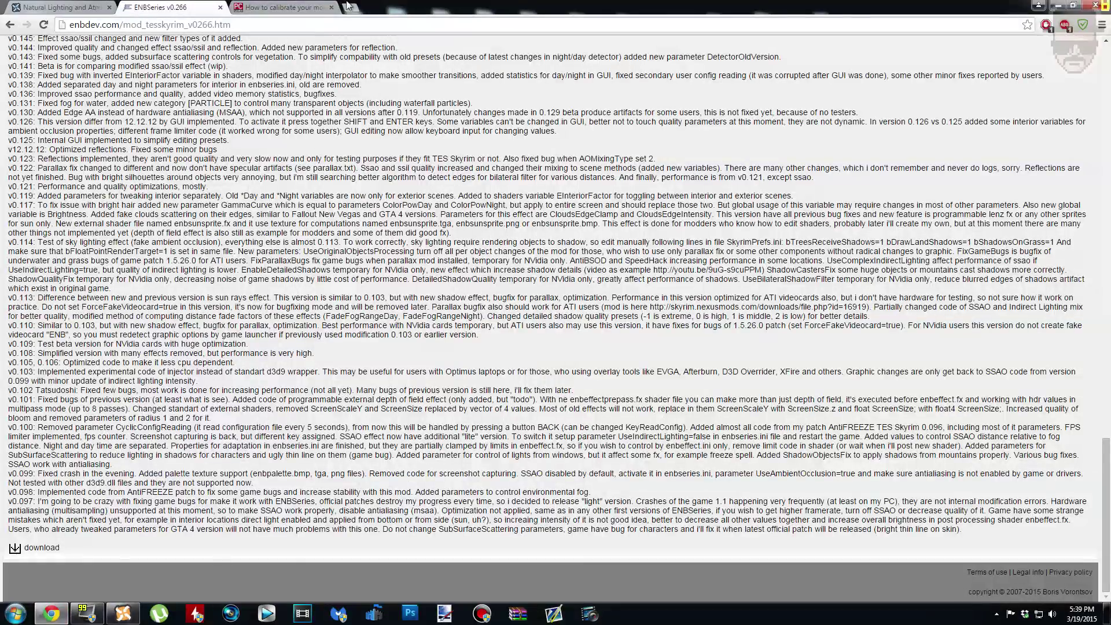
# Step: Close the ENBSeries tab and download enbhelper (1).zip from the Skyrim ENBHelper page
pyautogui.click(220, 7)
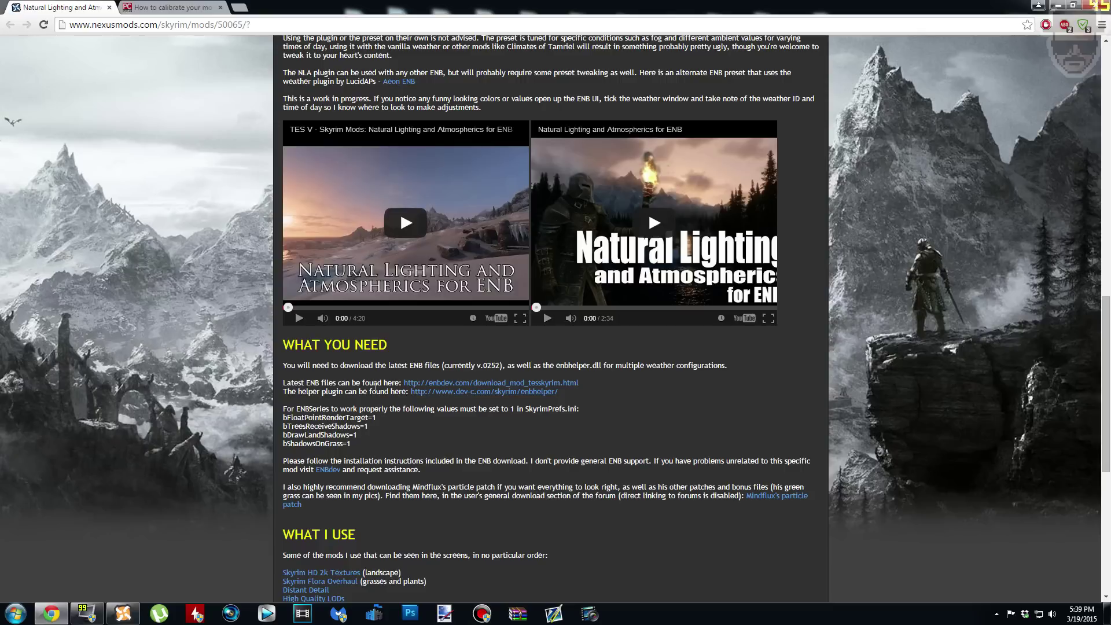
pyautogui.rightClick(450, 392)
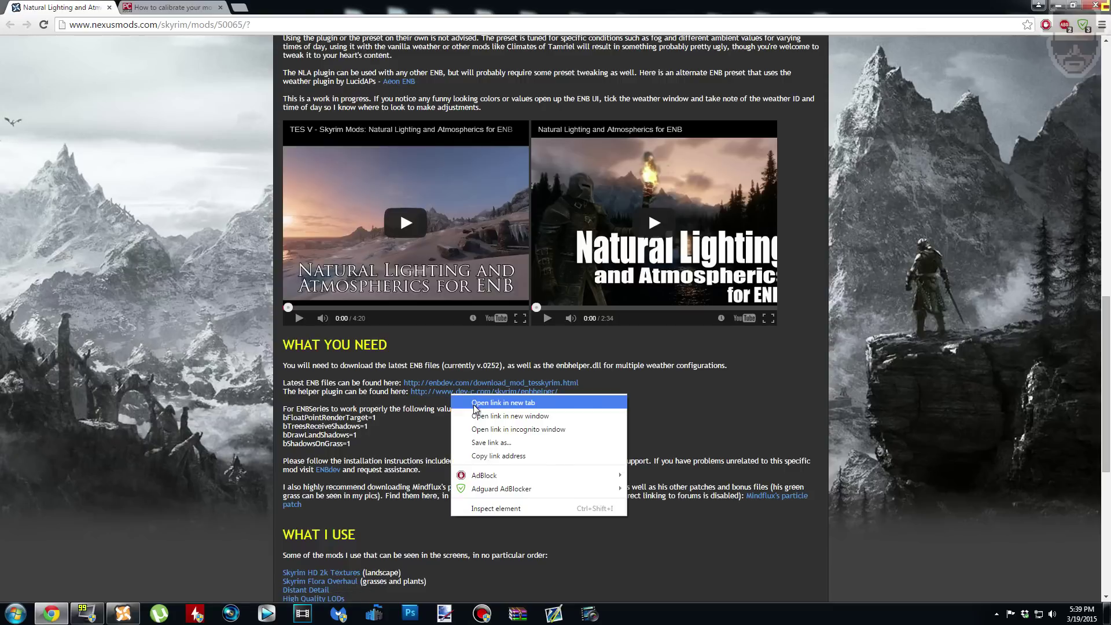
pyautogui.click(475, 401)
pyautogui.click(173, 7)
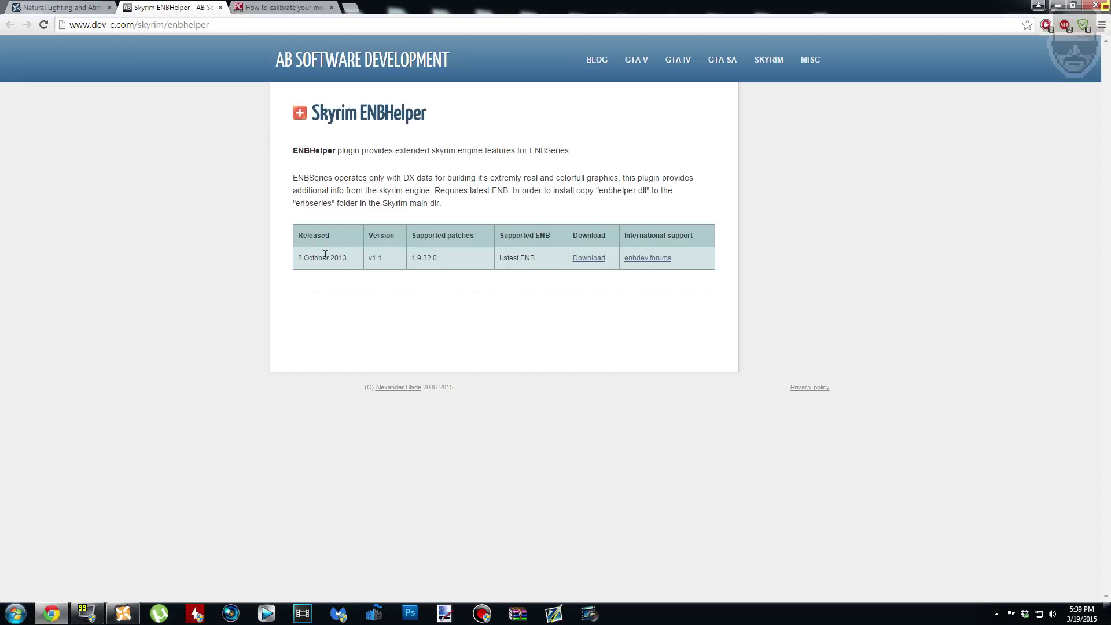
pyautogui.click(589, 259)
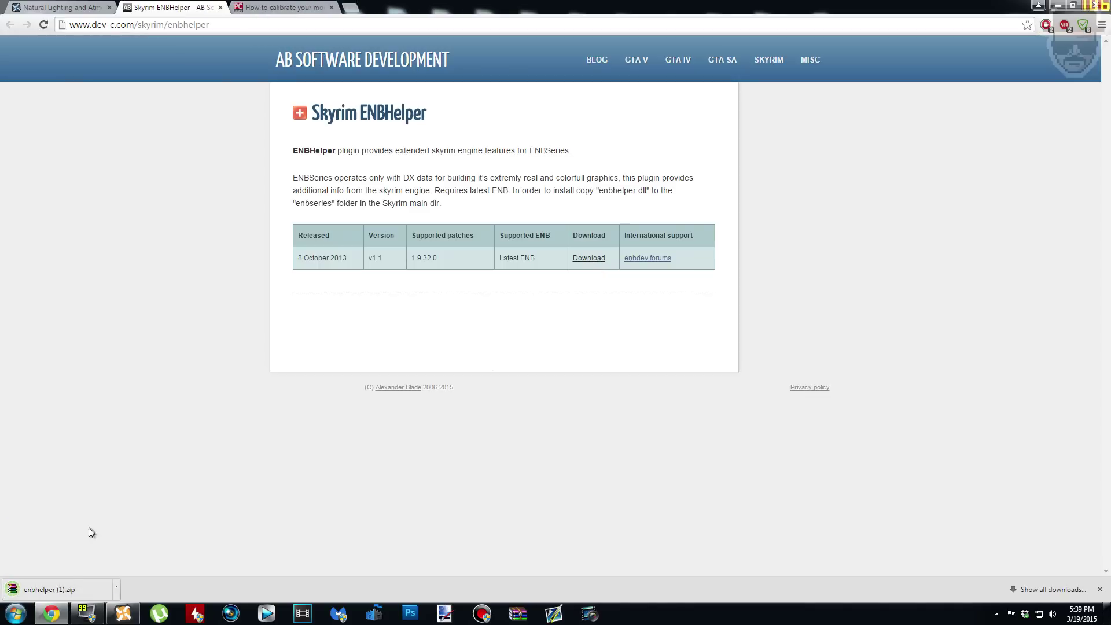
pyautogui.click(49, 589)
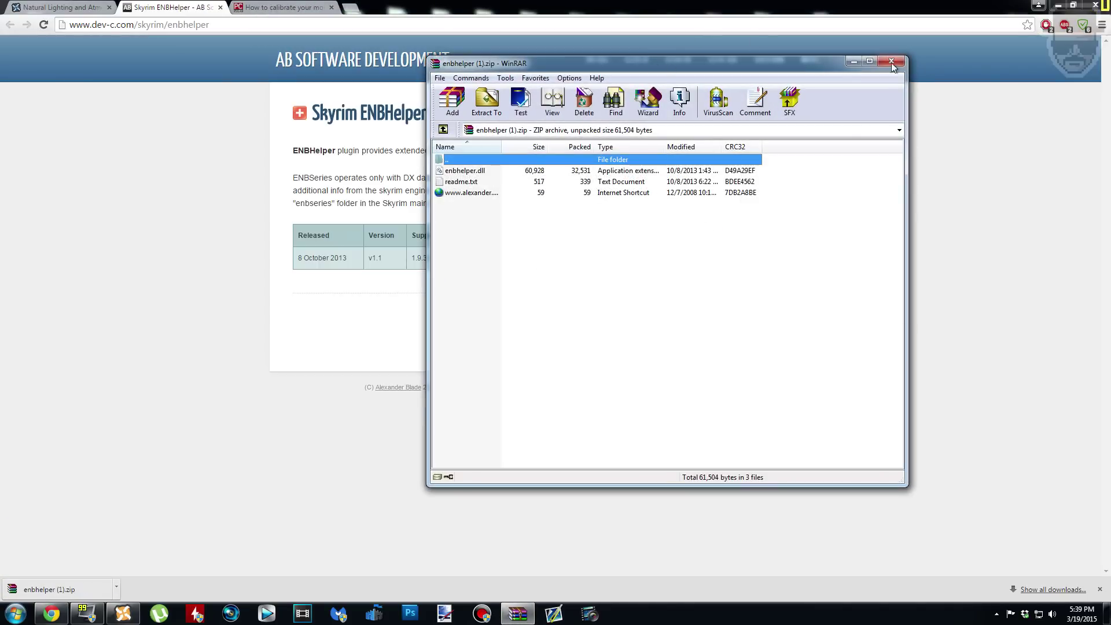
# Step: Copy enbhelper (1).zip from the Downloads listing to the desktop below the enbseries zip
pyautogui.click(1058, 5)
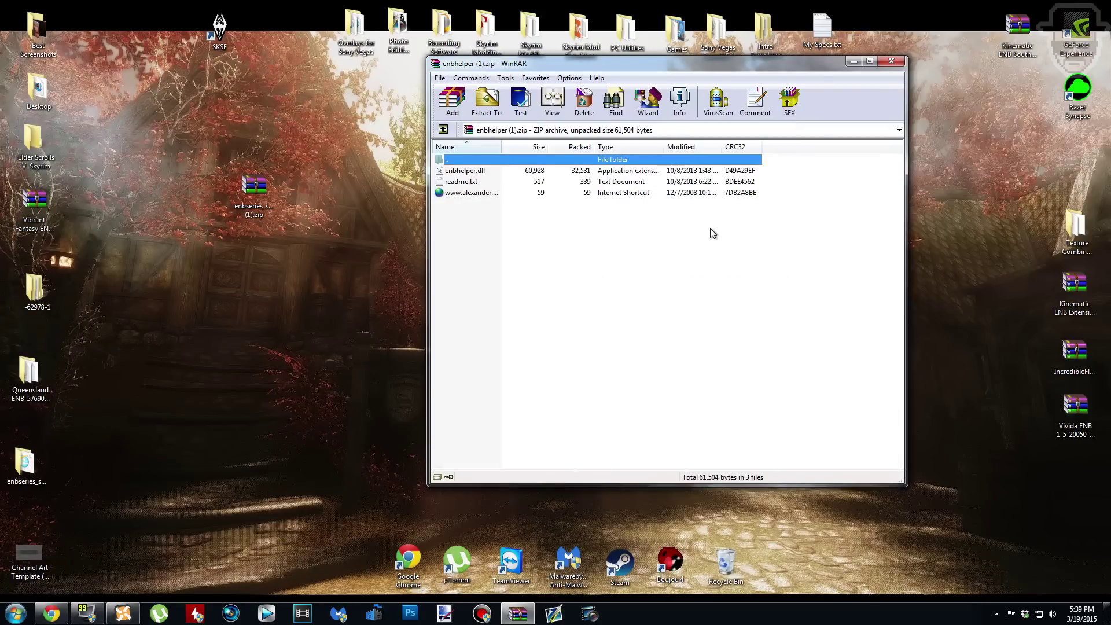
pyautogui.press('BackSpace')
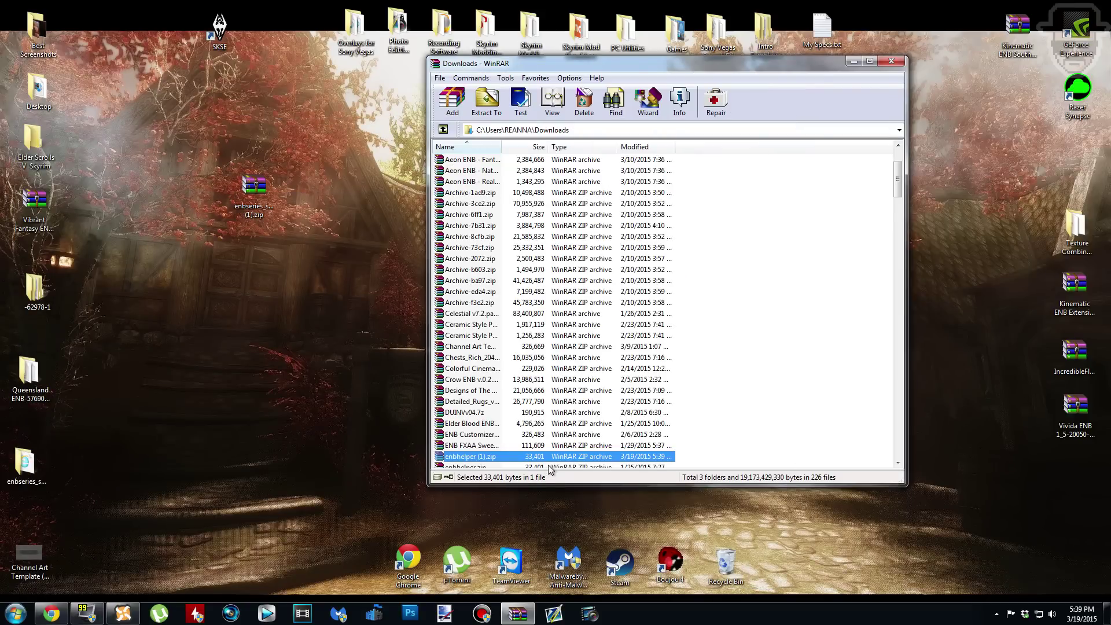
pyautogui.moveTo(555, 460); pyautogui.dragTo(458, 424)
pyautogui.moveTo(266, 283); pyautogui.dragTo(256, 290)
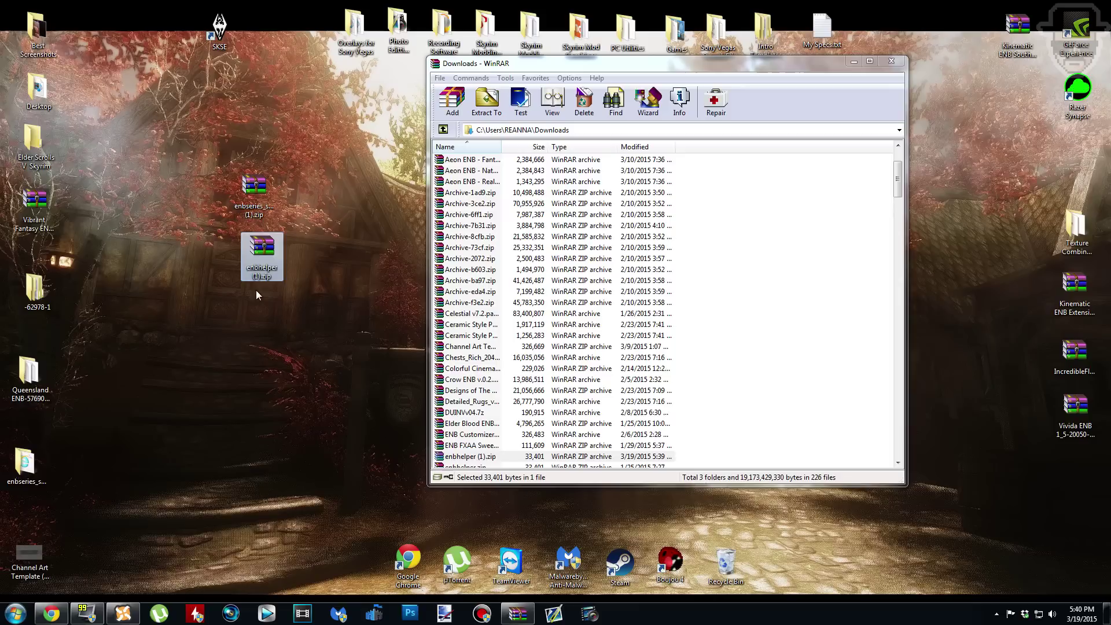
pyautogui.click(891, 61)
pyautogui.click(52, 613)
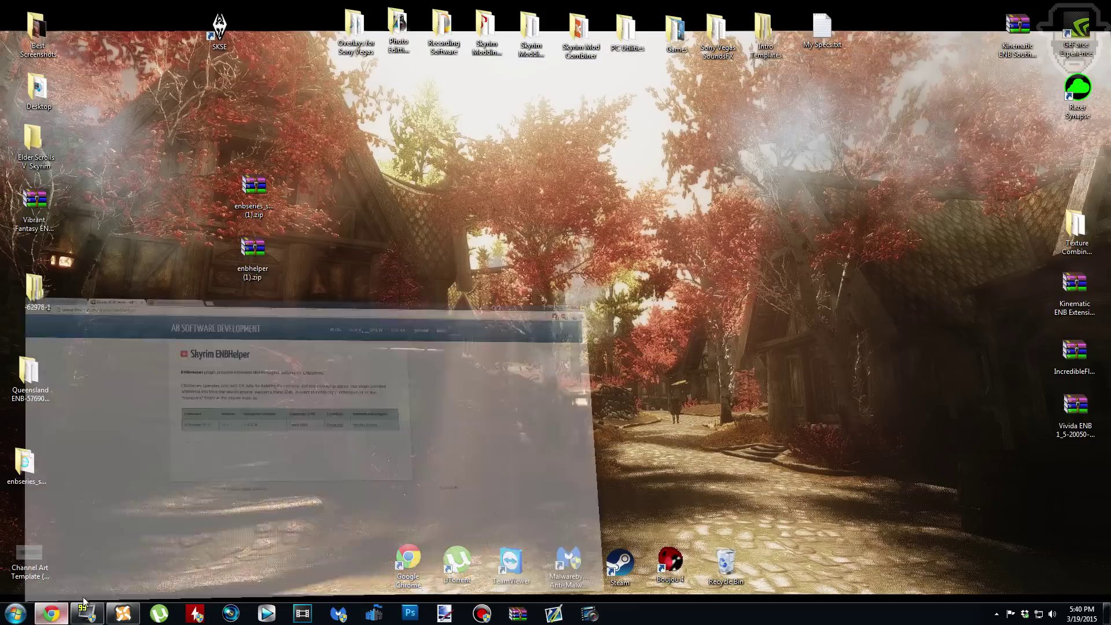
# Step: Manually download the NLA Beta v1-4 main file from the mod's Files list
pyautogui.click(220, 8)
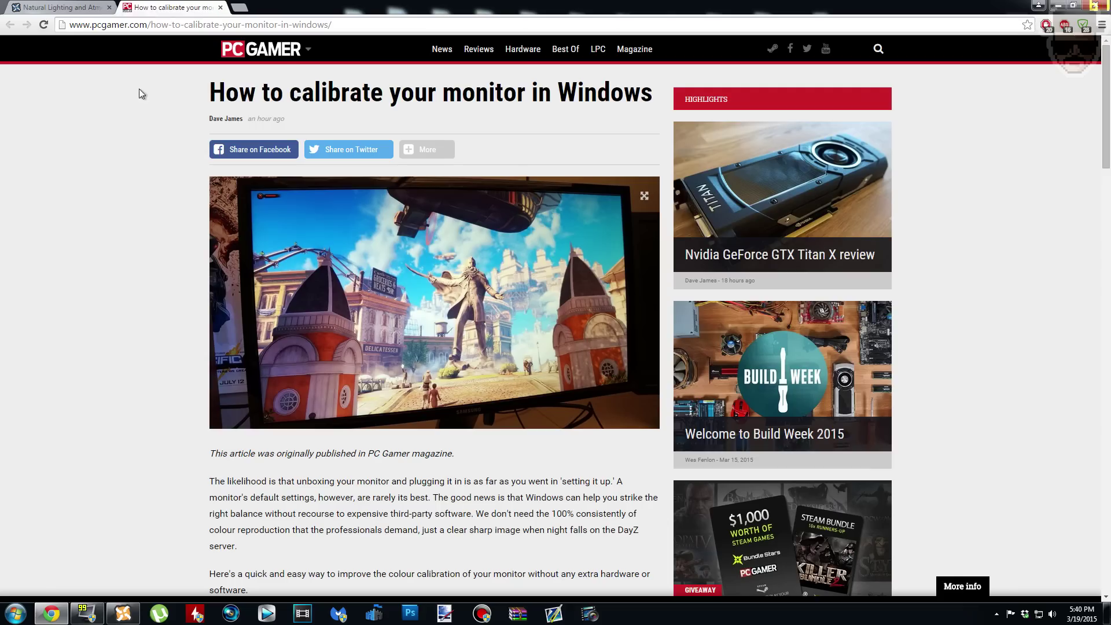
pyautogui.click(97, 7)
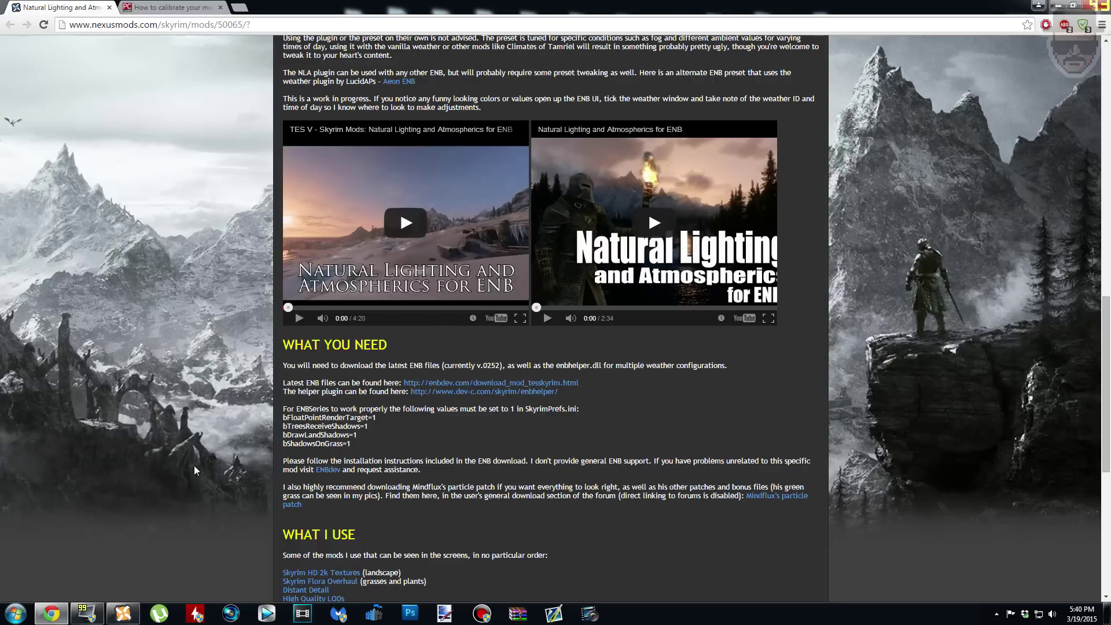
pyautogui.scroll(15, 170, 577)
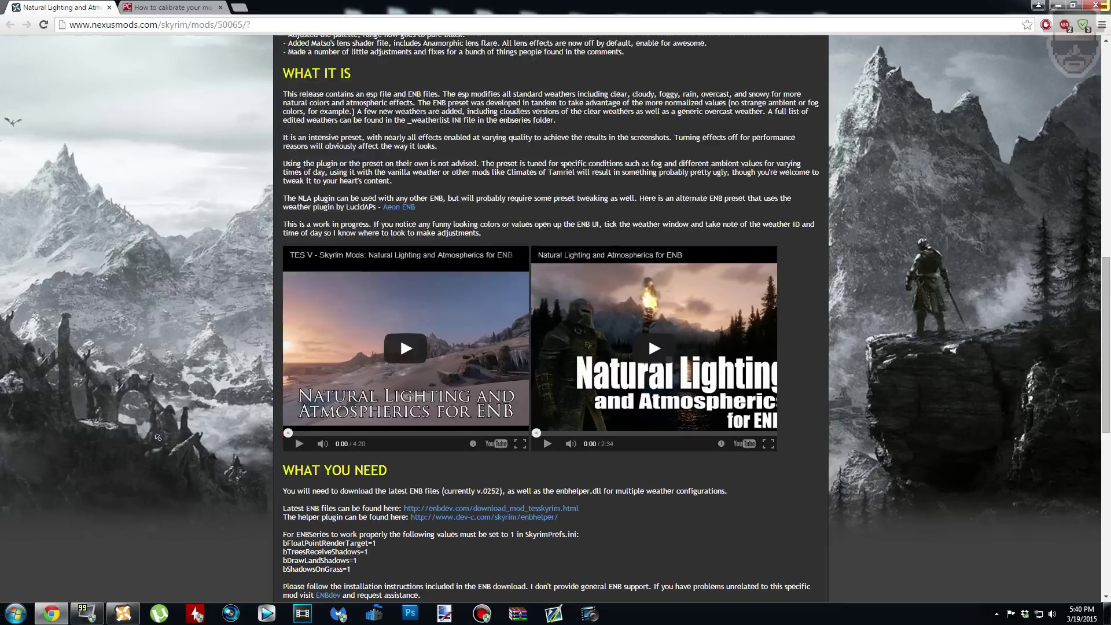
pyautogui.click(336, 463)
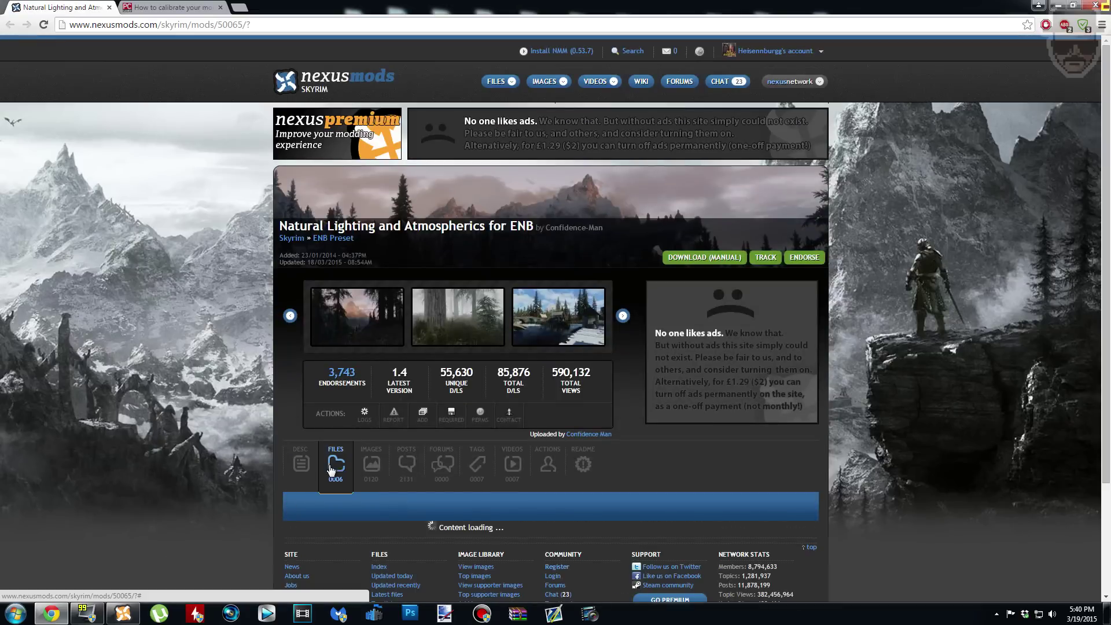
pyautogui.scroll(-4, 214, 353)
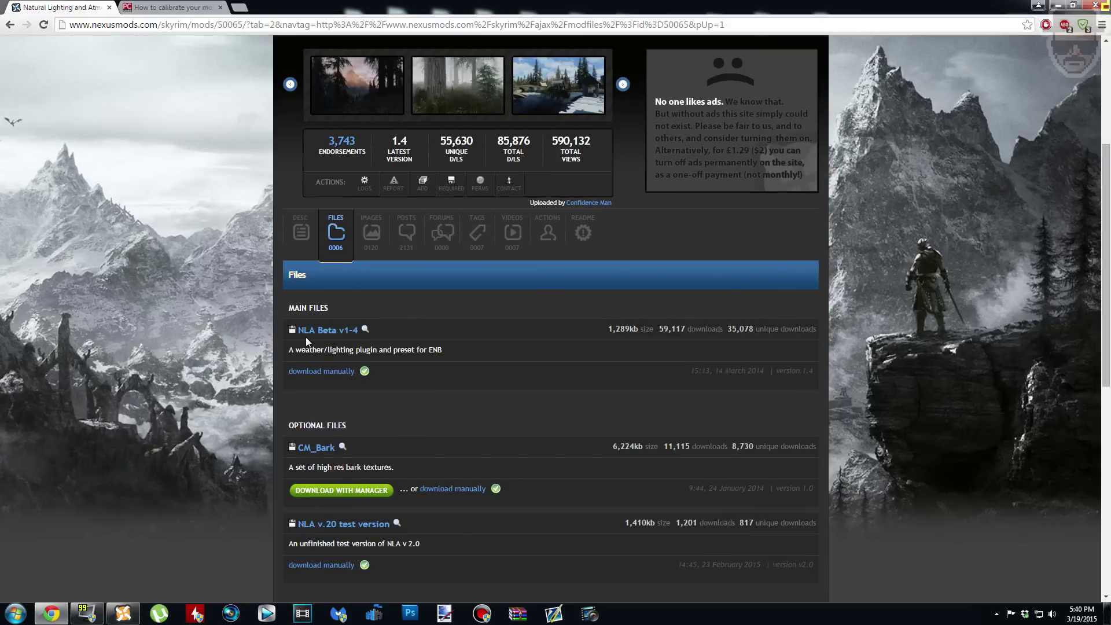
pyautogui.click(331, 372)
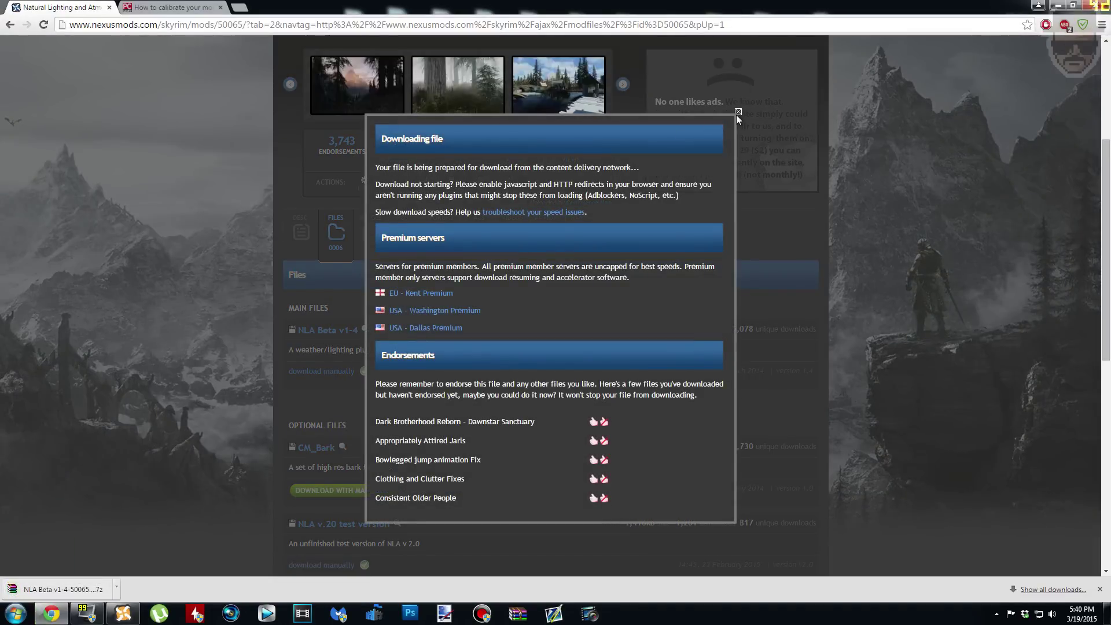
pyautogui.click(738, 113)
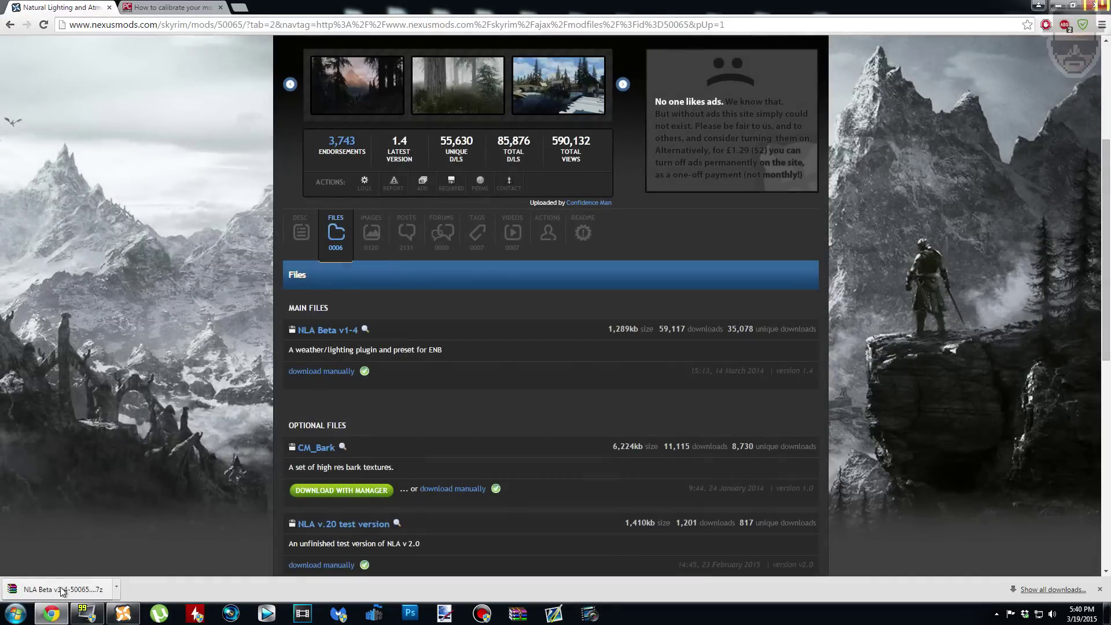
pyautogui.click(62, 591)
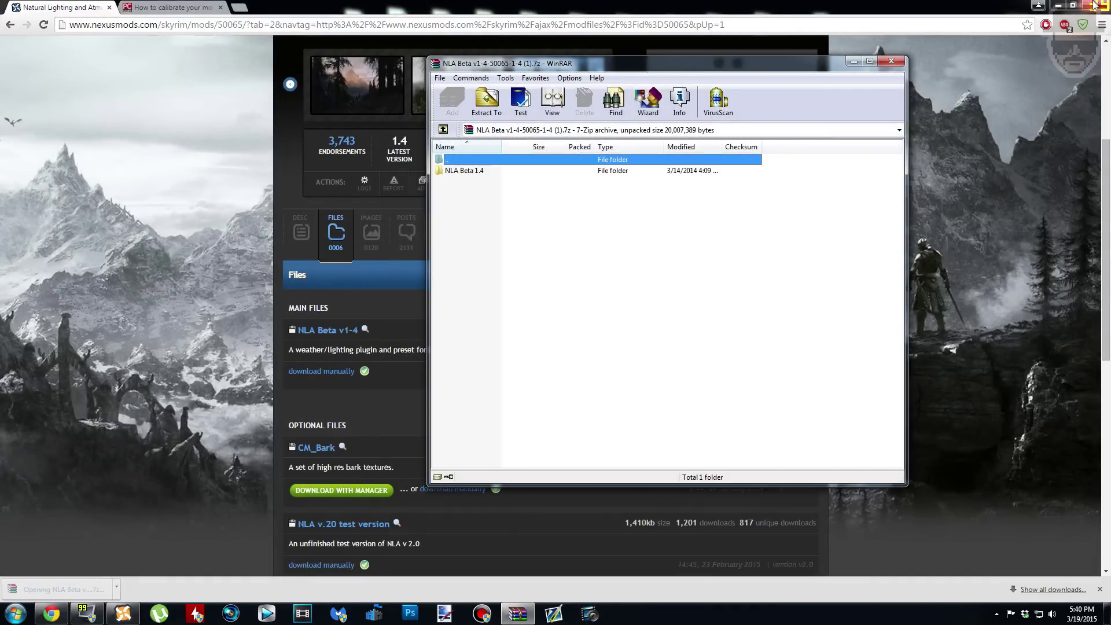
pyautogui.click(1058, 5)
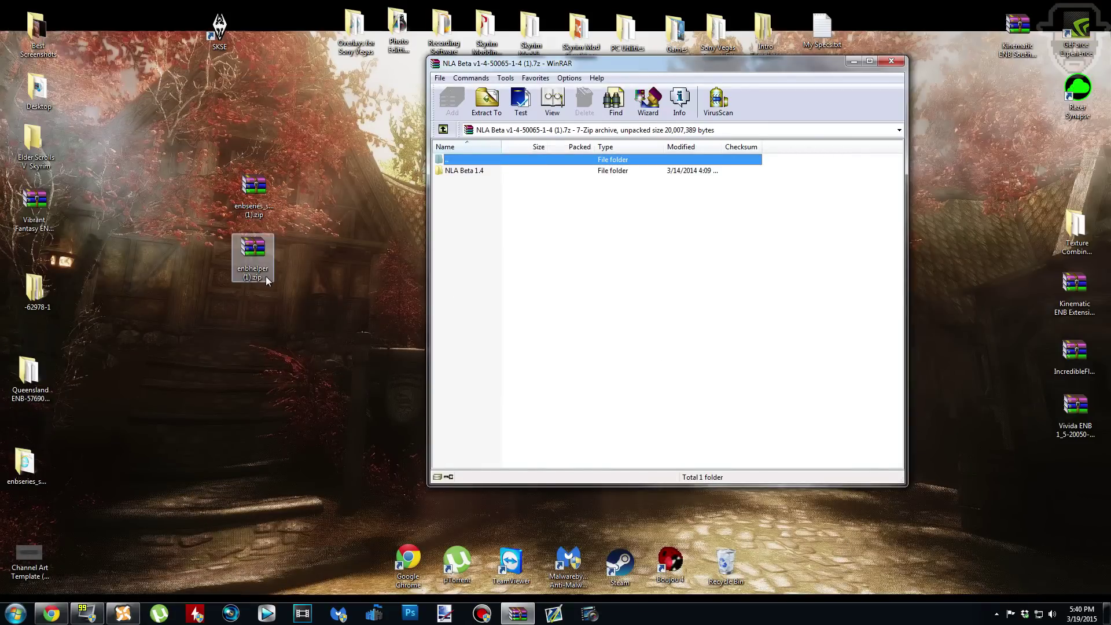
pyautogui.press('BackSpace')
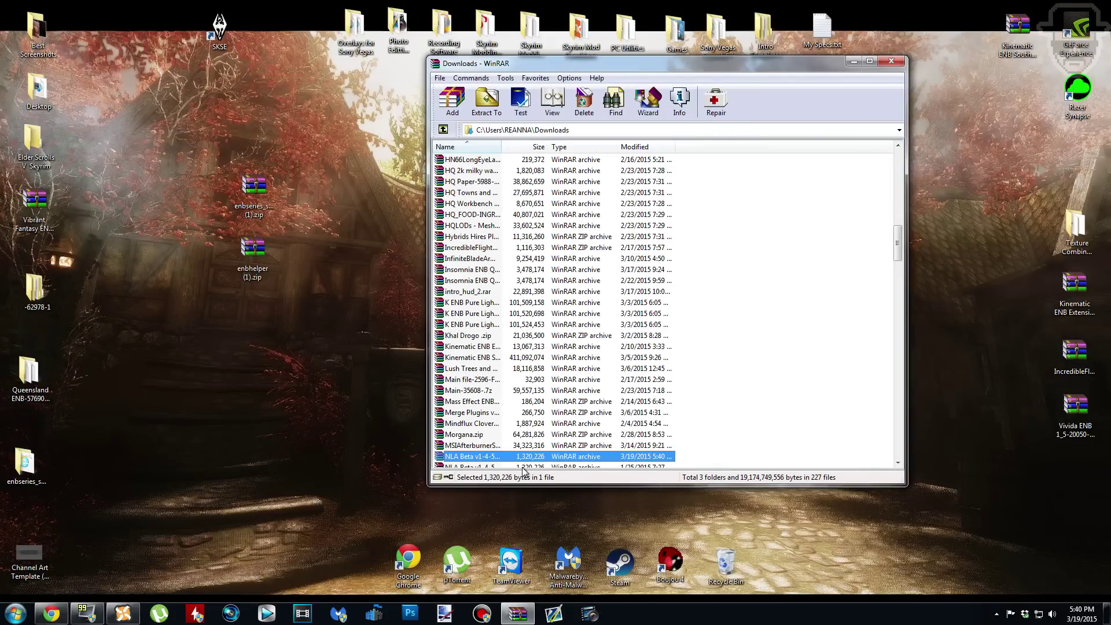
pyautogui.moveTo(532, 457); pyautogui.dragTo(260, 350)
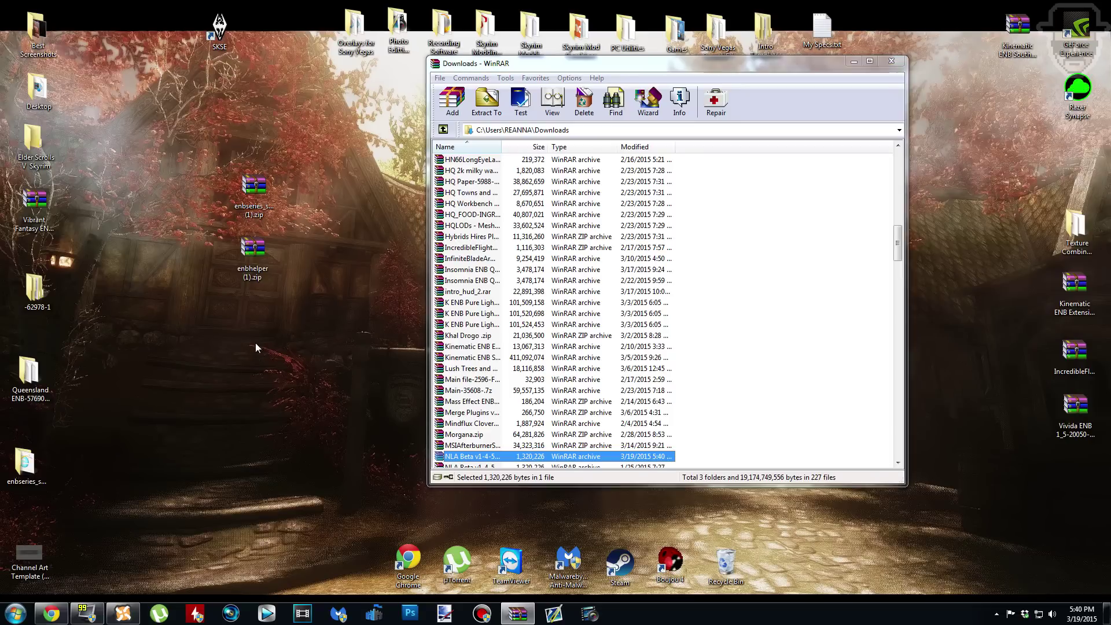
pyautogui.click(891, 61)
pyautogui.moveTo(266, 302); pyautogui.dragTo(260, 319)
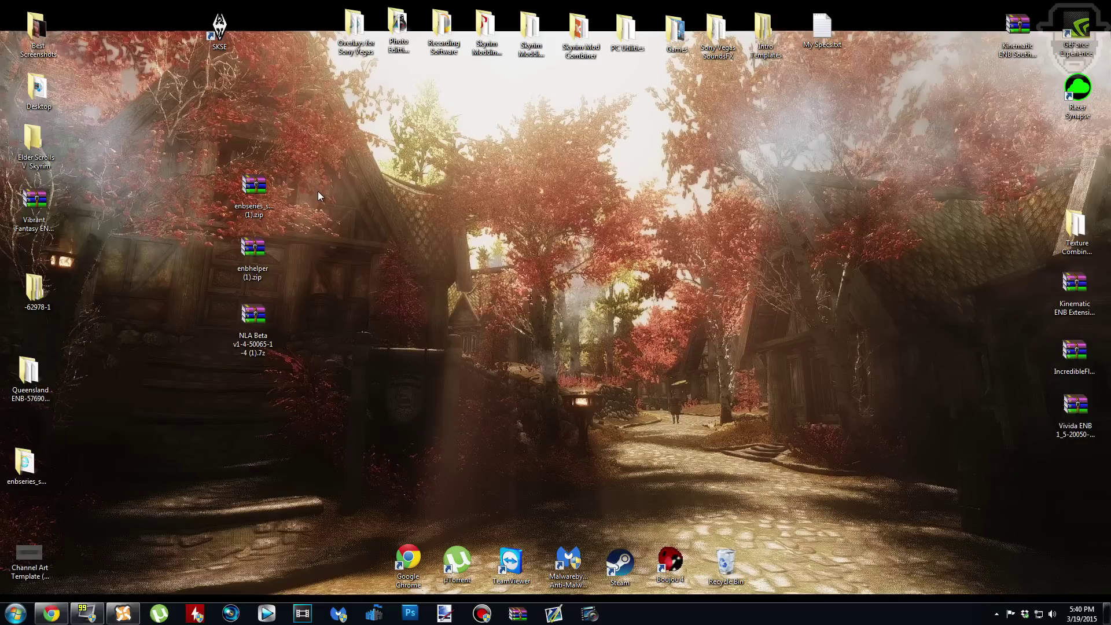
# Step: Extract the enbseries zip into its own desktop folder beside the archive
pyautogui.moveTo(339, 142); pyautogui.dragTo(141, 528)
pyautogui.click(346, 247)
pyautogui.click(269, 203)
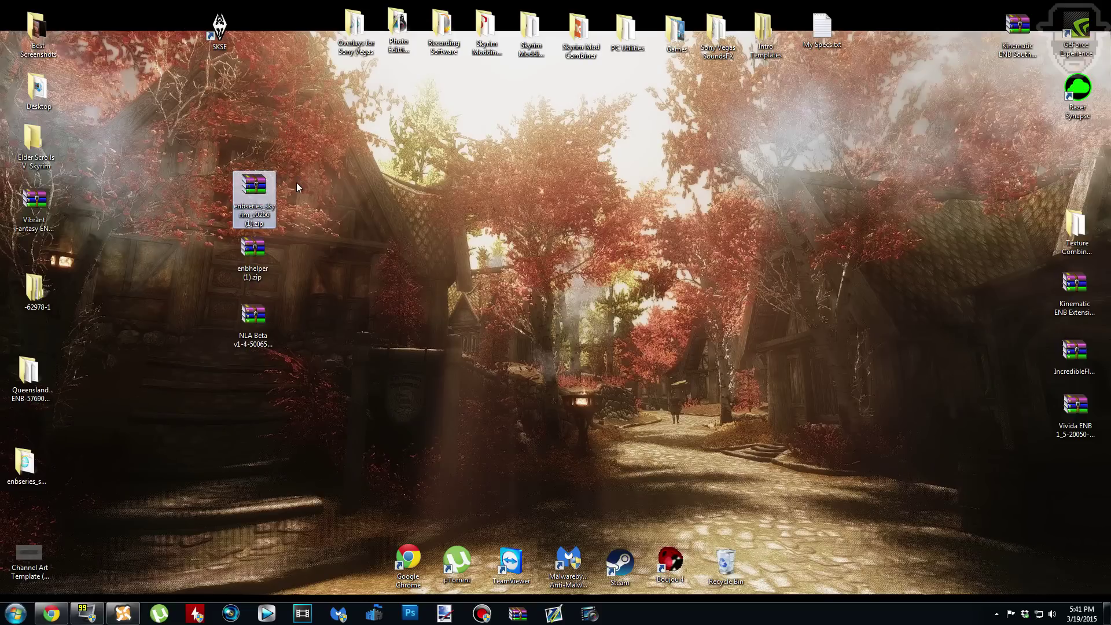
pyautogui.rightClick(246, 187)
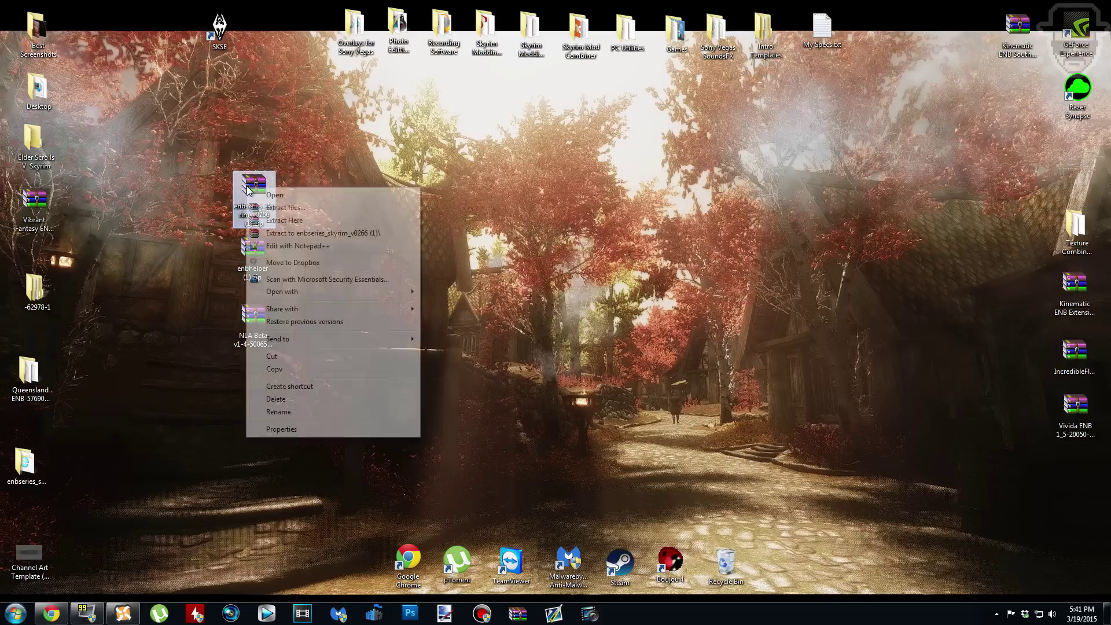
pyautogui.click(373, 235)
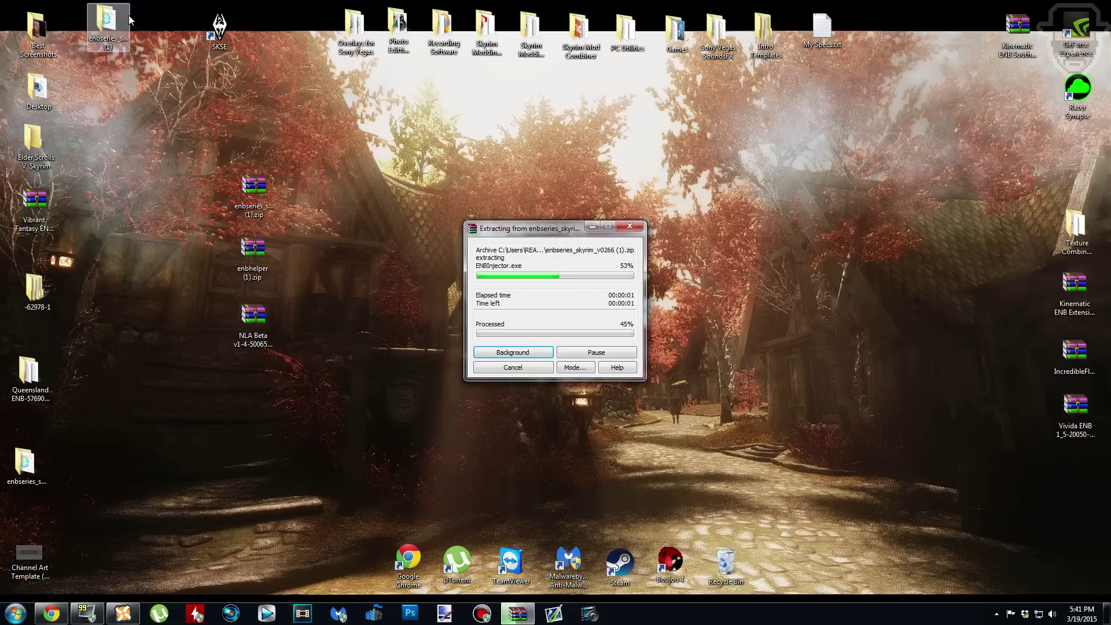
pyautogui.moveTo(108, 26); pyautogui.dragTo(315, 197)
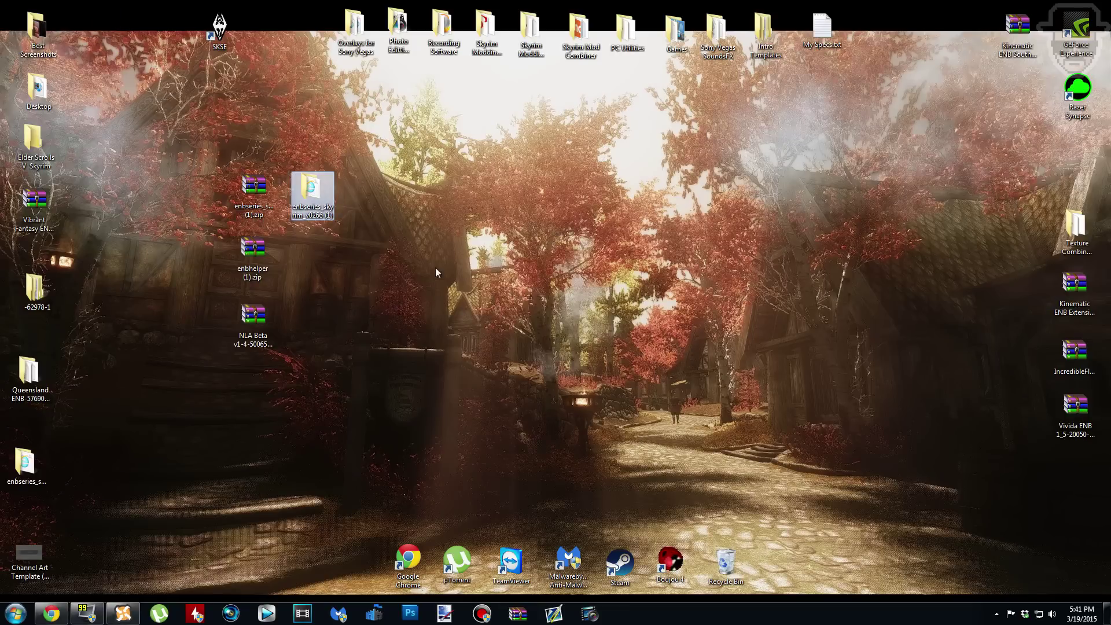
# Step: Extract enbhelper and NLA Beta into their own folders placed beside each archive
pyautogui.click(247, 248)
pyautogui.rightClick(251, 246)
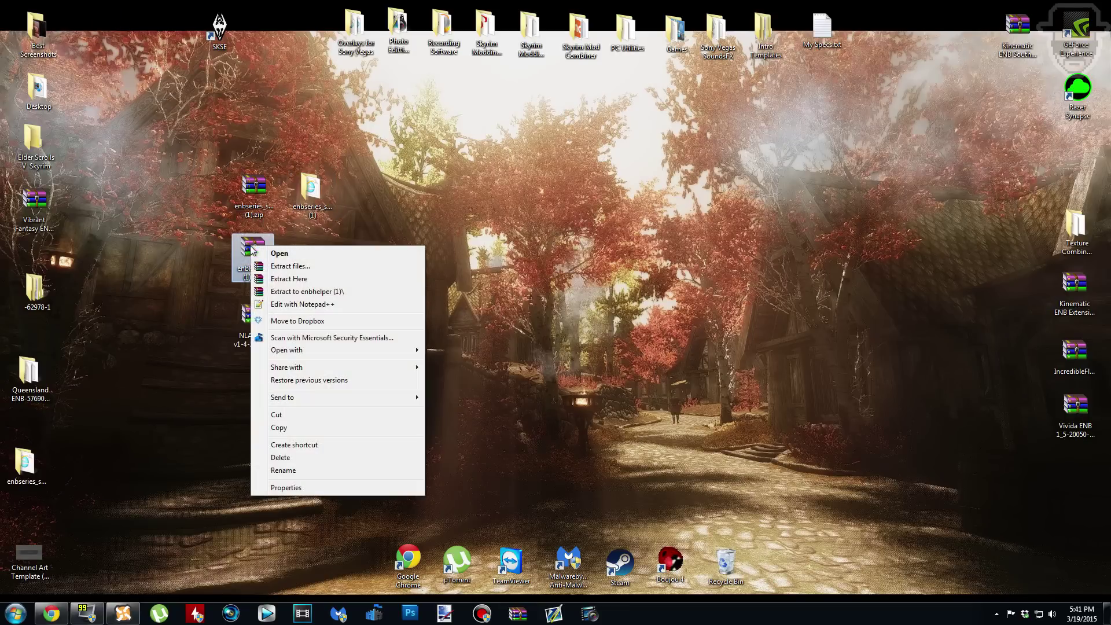
pyautogui.click(336, 293)
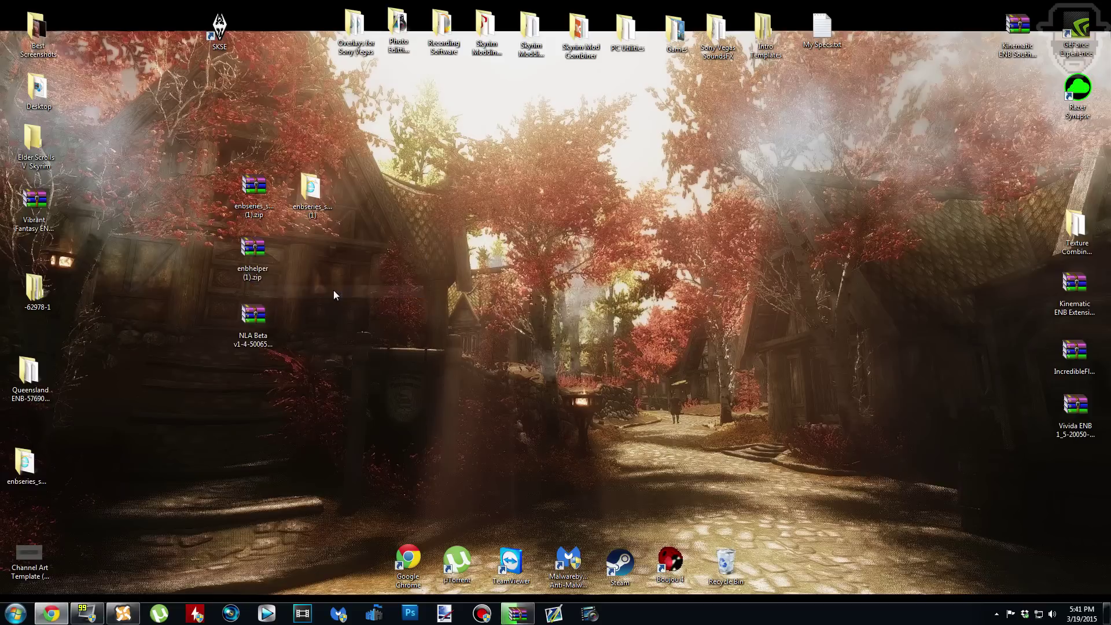
pyautogui.moveTo(125, 44); pyautogui.dragTo(327, 265)
pyautogui.click(258, 321)
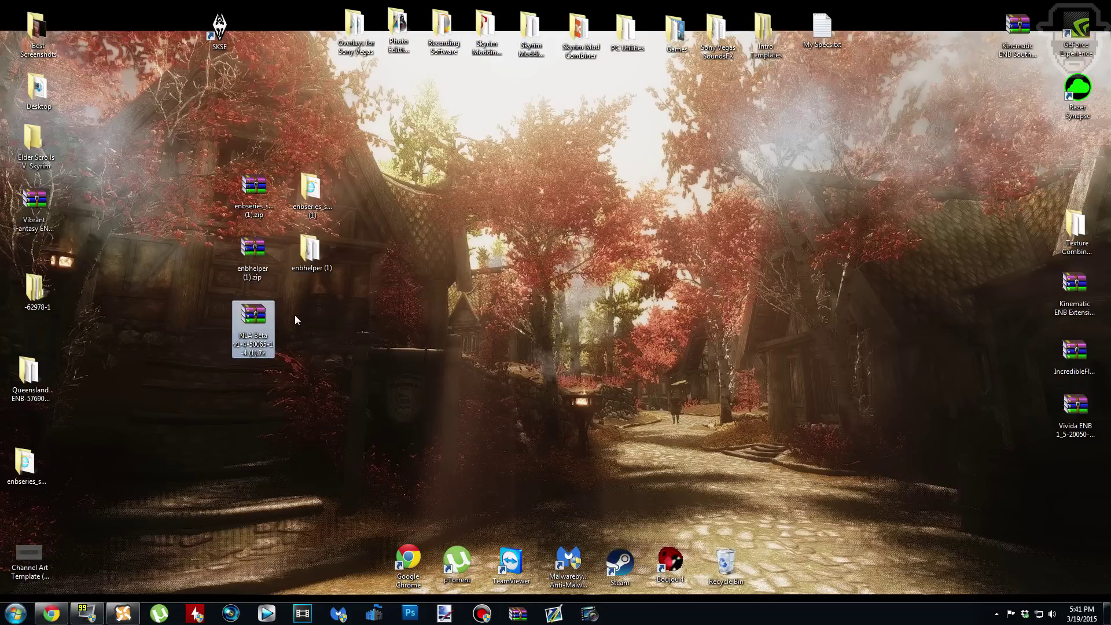
pyautogui.rightClick(264, 325)
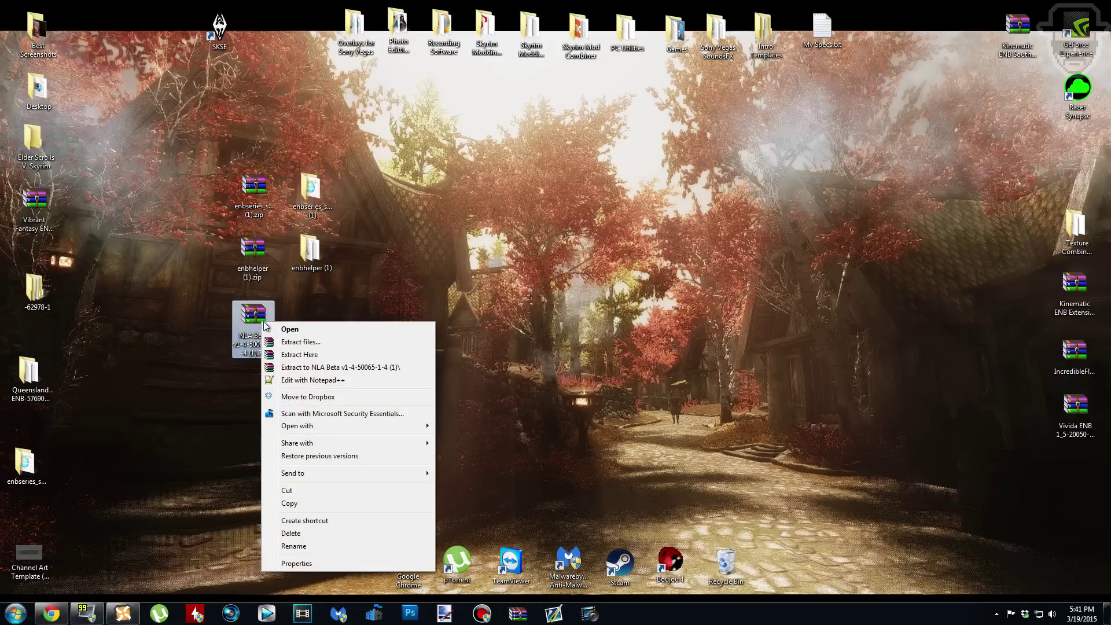
pyautogui.click(361, 367)
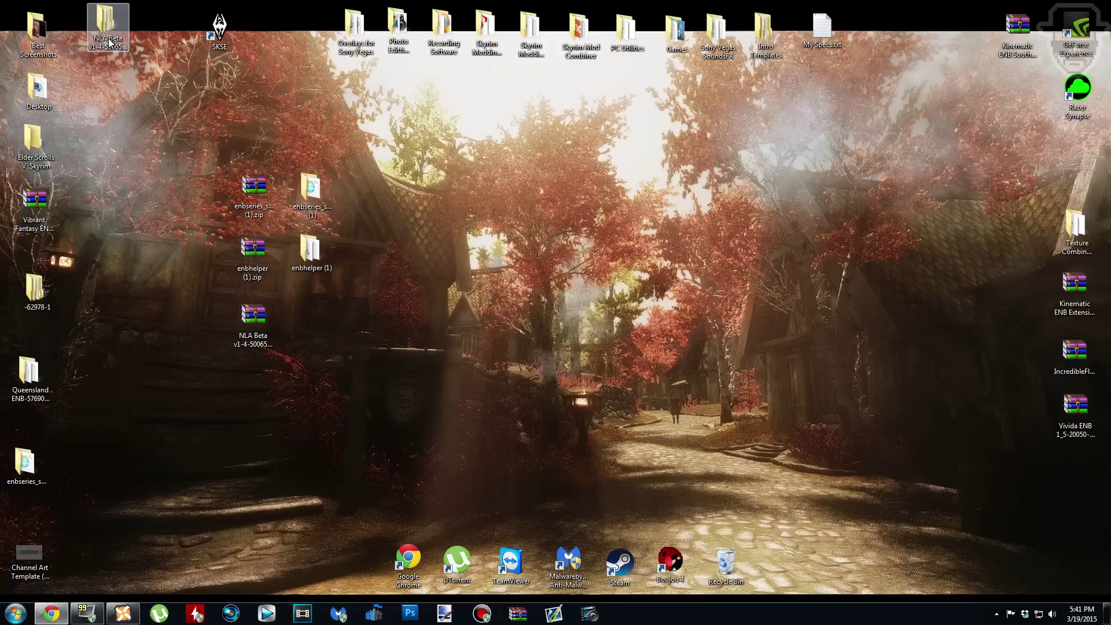
pyautogui.click(352, 287)
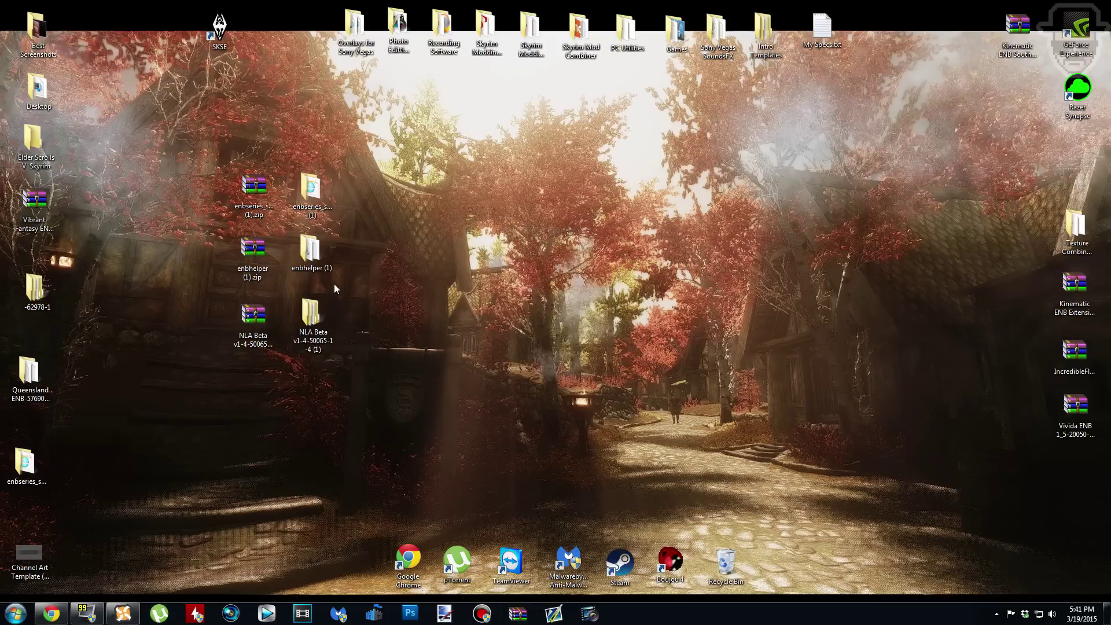
# Step: Delete the three zip archives to the Recycle Bin
pyautogui.moveTo(166, 128); pyautogui.dragTo(265, 369)
pyautogui.press('Delete')
pyautogui.press('Return')
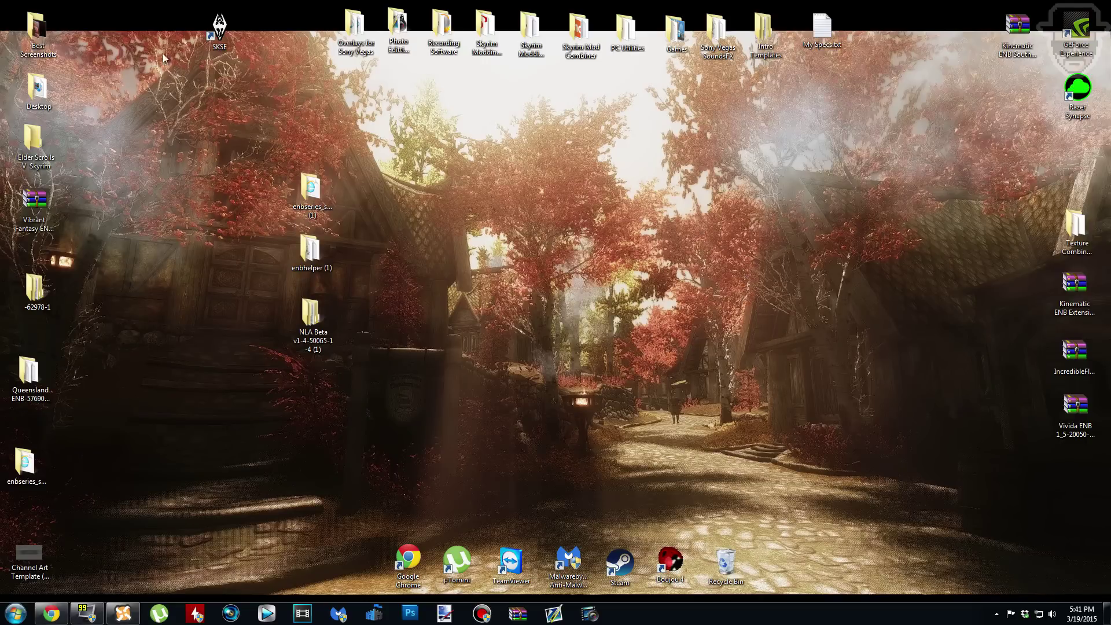
# Step: Open the Skyrim game folder through Nexus Mod Manager's Open Game Folder option
pyautogui.rightClick(226, 29)
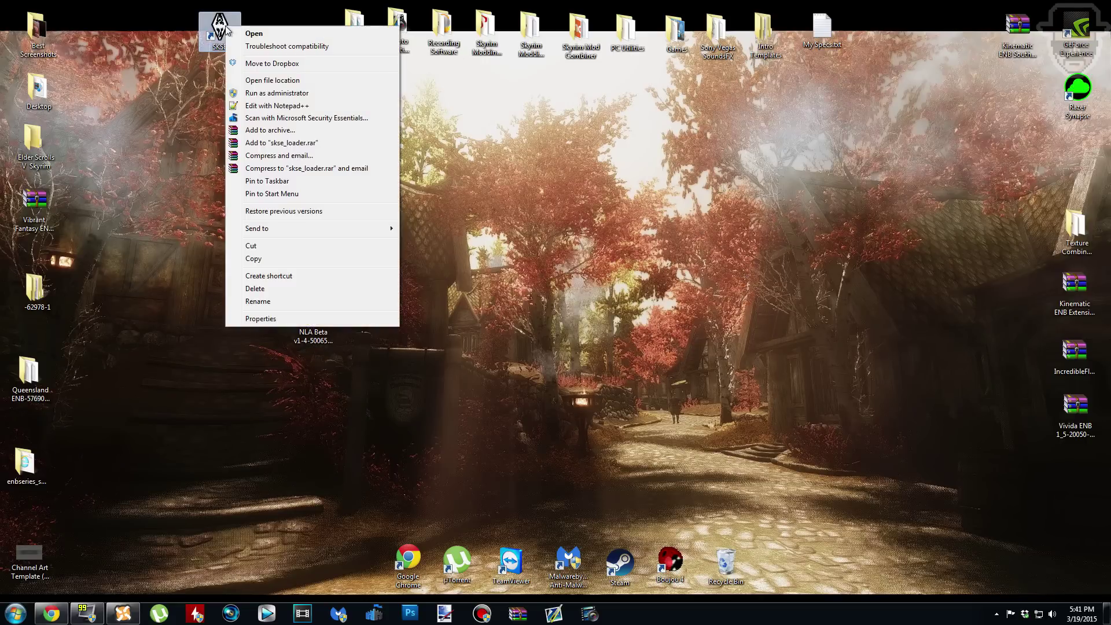
pyautogui.click(348, 85)
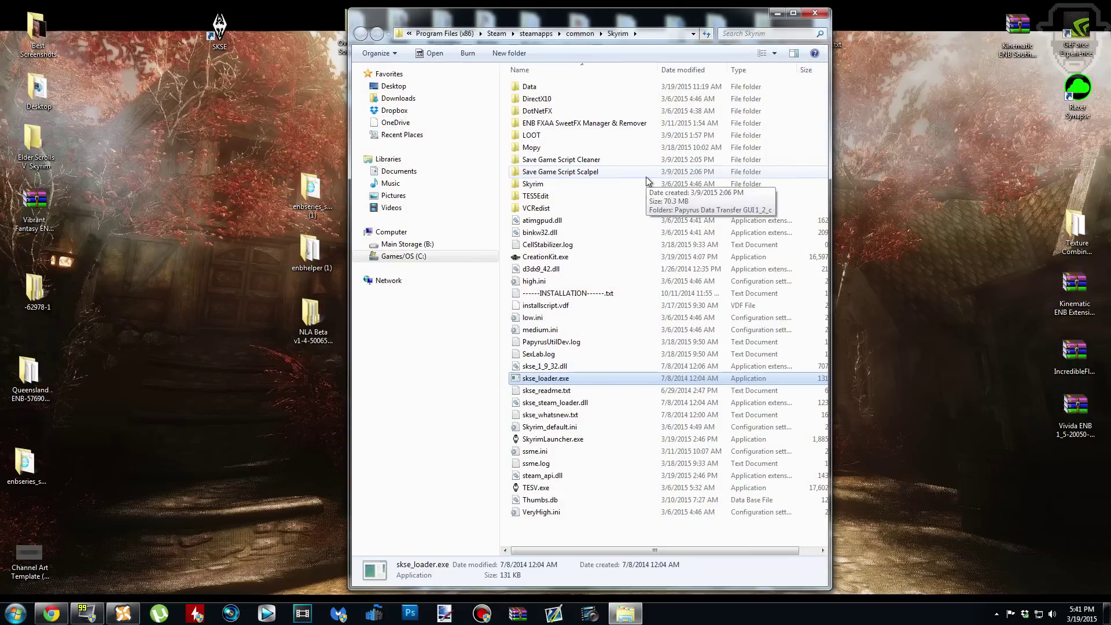
pyautogui.click(815, 13)
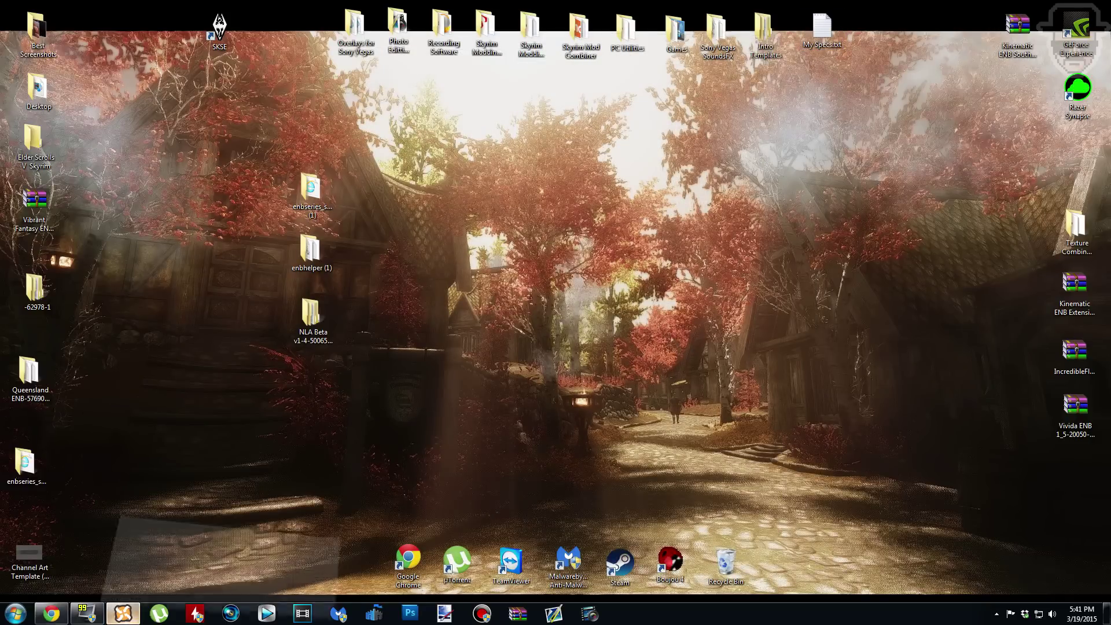
pyautogui.click(124, 613)
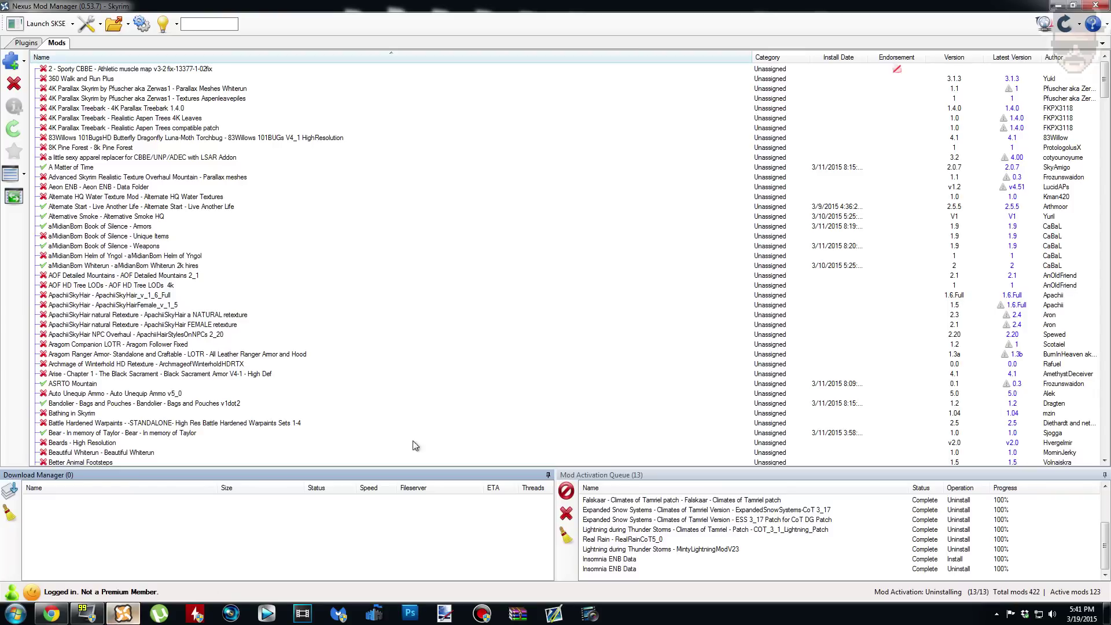
pyautogui.click(114, 26)
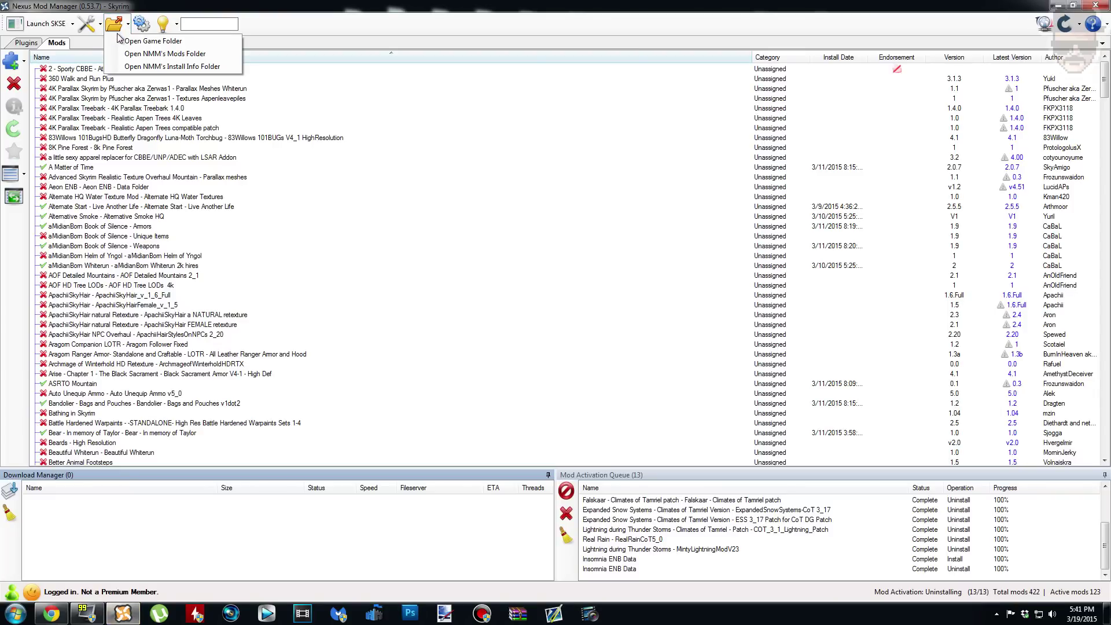
pyautogui.click(144, 41)
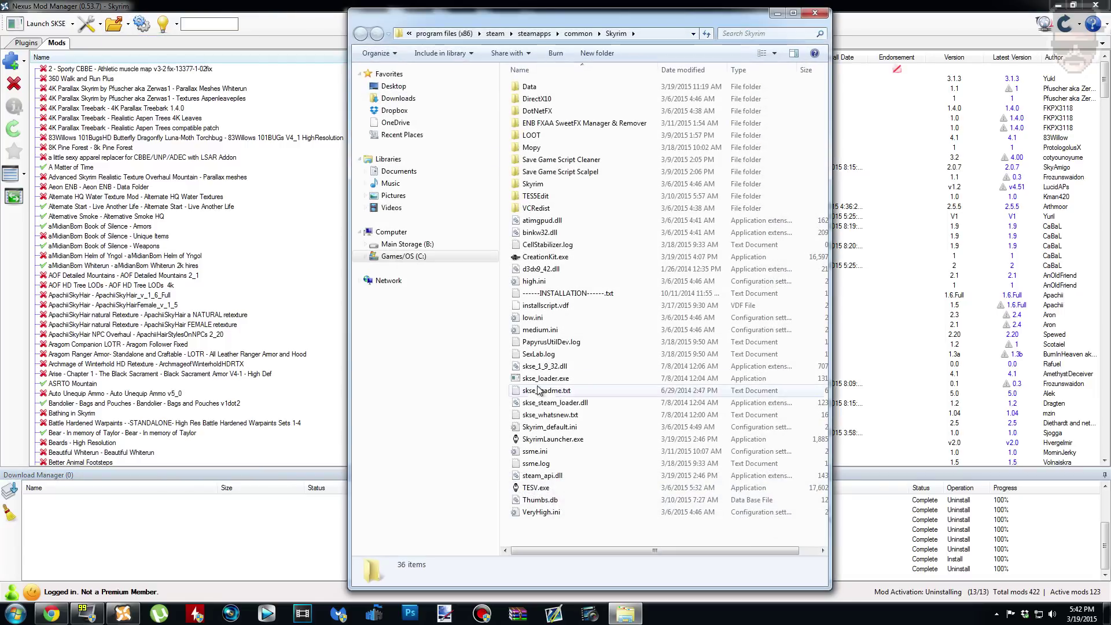
pyautogui.click(1060, 5)
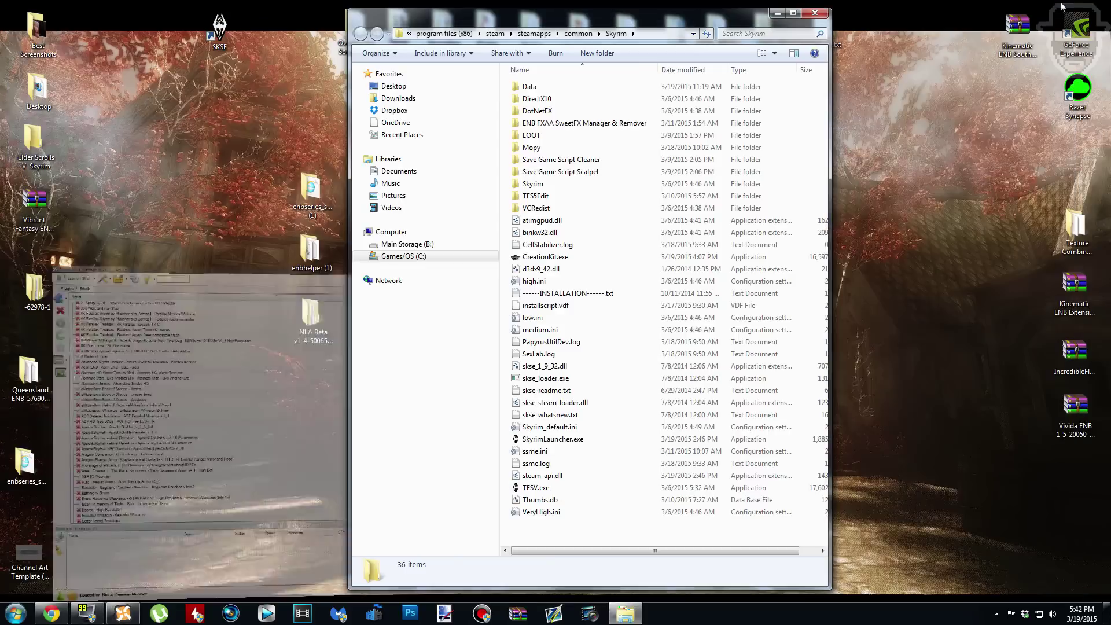
# Step: Check TESV.exe and the Data folder, then move the Skyrim folder window right
pyautogui.click(594, 440)
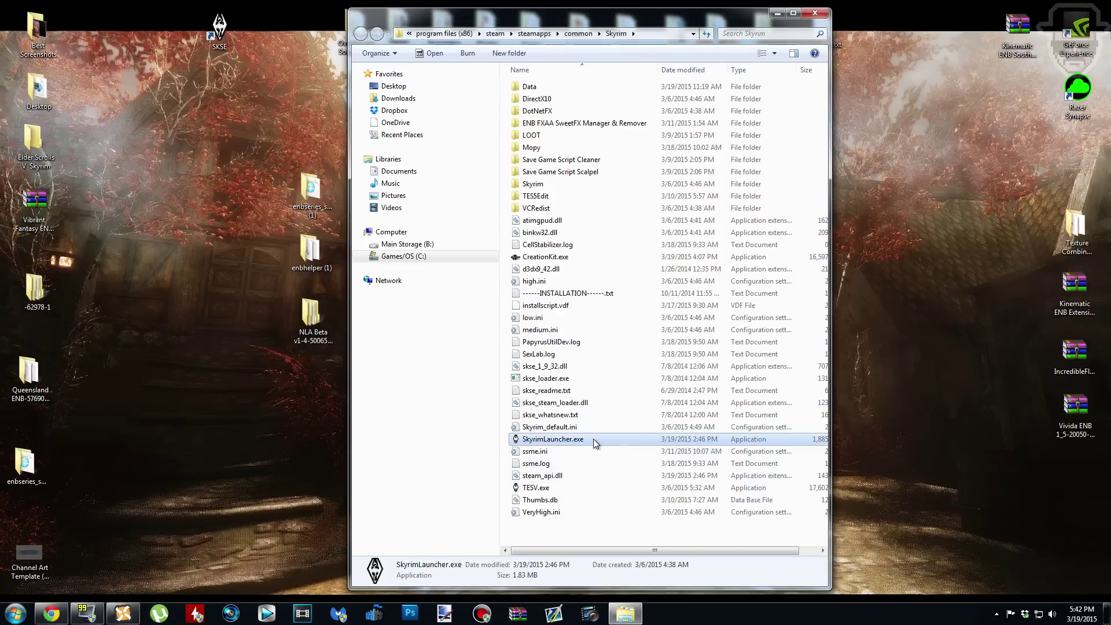
pyautogui.click(565, 489)
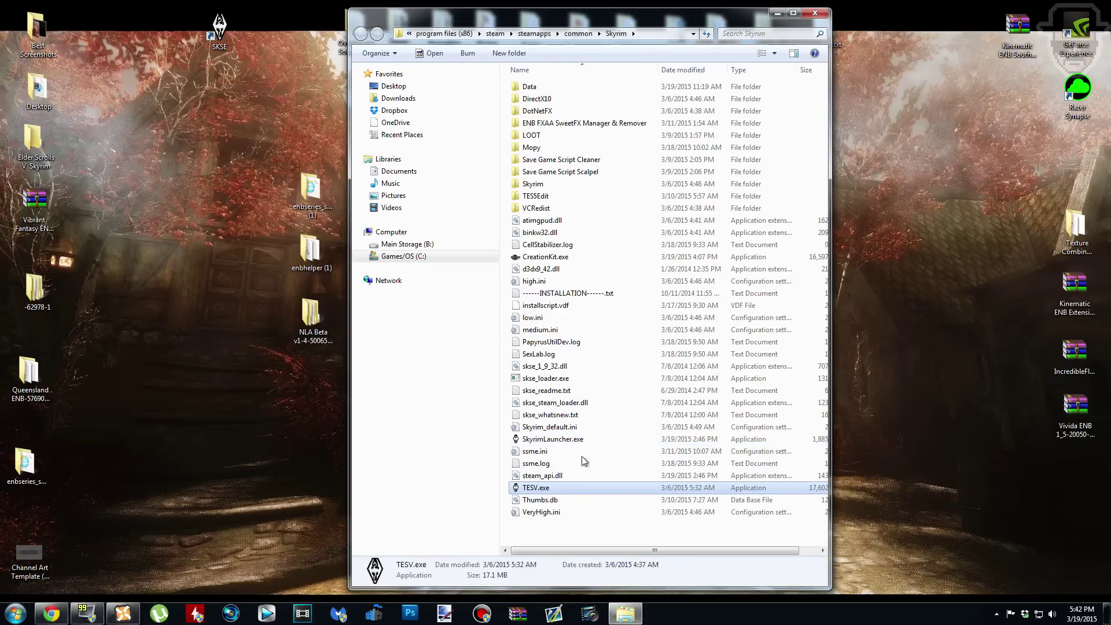
pyautogui.doubleClick(561, 88)
pyautogui.scroll(-6, 551, 299)
pyautogui.scroll(-5, 551, 299)
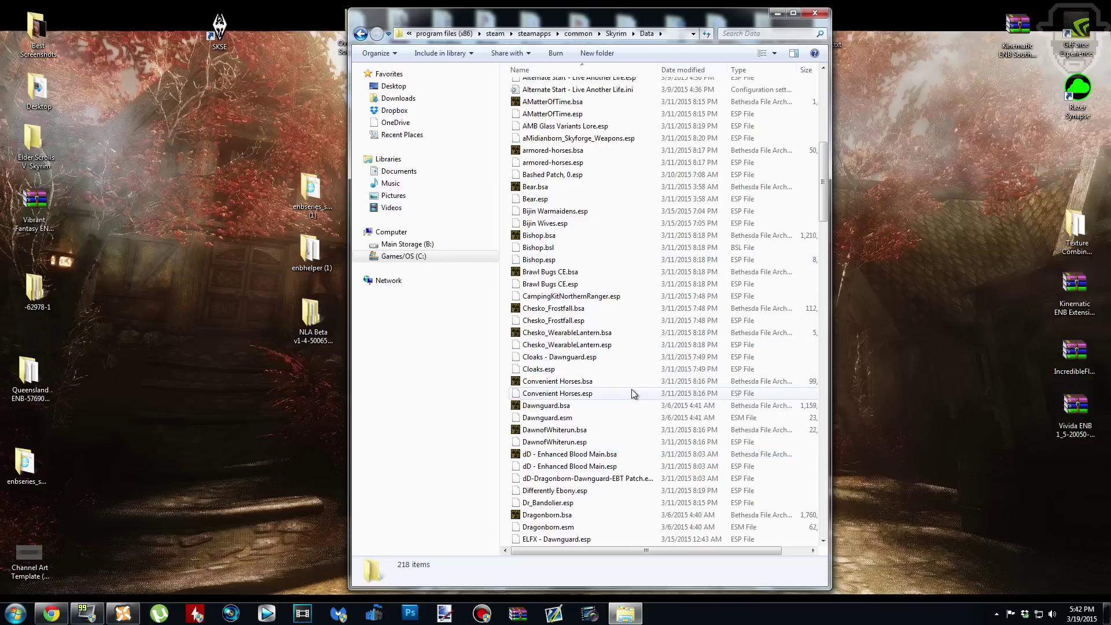
pyautogui.scroll(11, 632, 393)
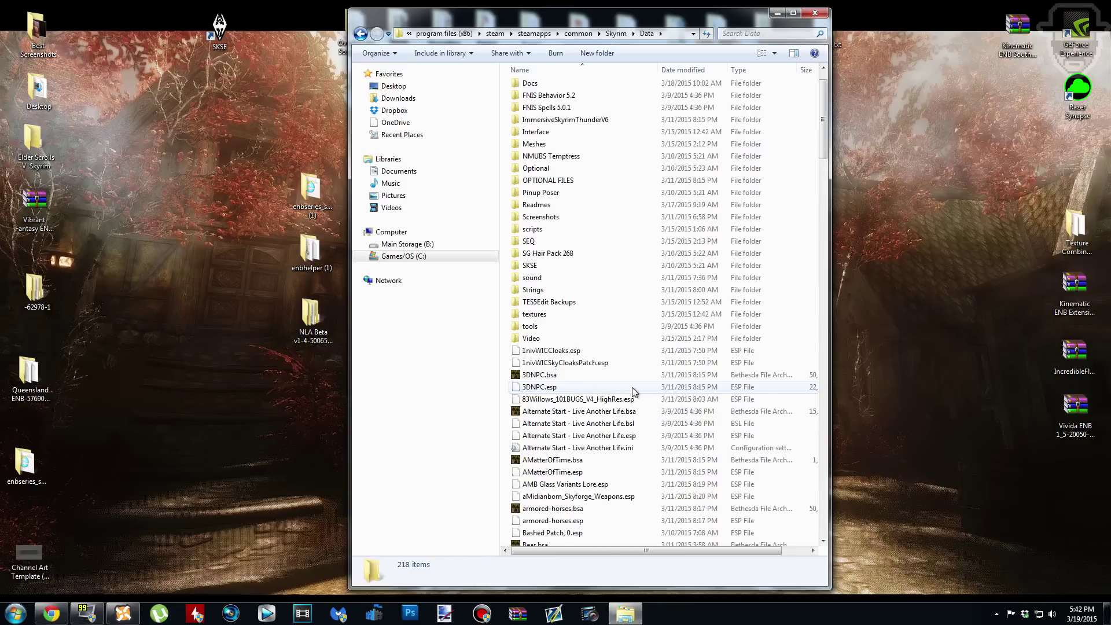
pyautogui.click(360, 33)
pyautogui.moveTo(694, 15); pyautogui.dragTo(932, 11)
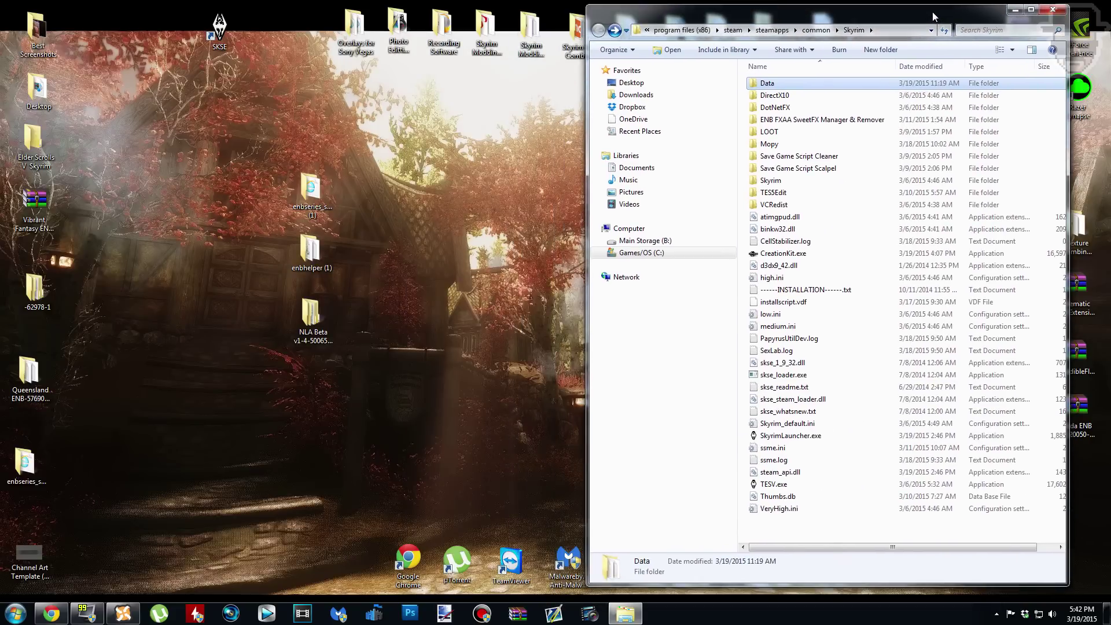
# Step: Bring the Natural Lighting and Atmospherics for ENB page back up and display its description with the v2.0 test notes
pyautogui.click(51, 614)
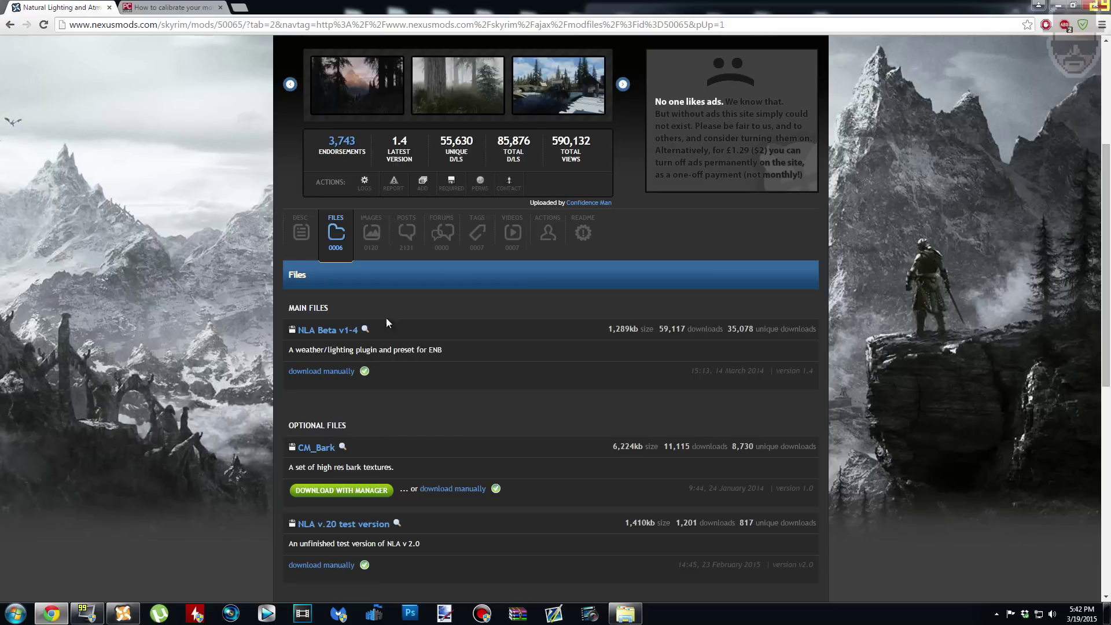
pyautogui.scroll(-2, 471, 435)
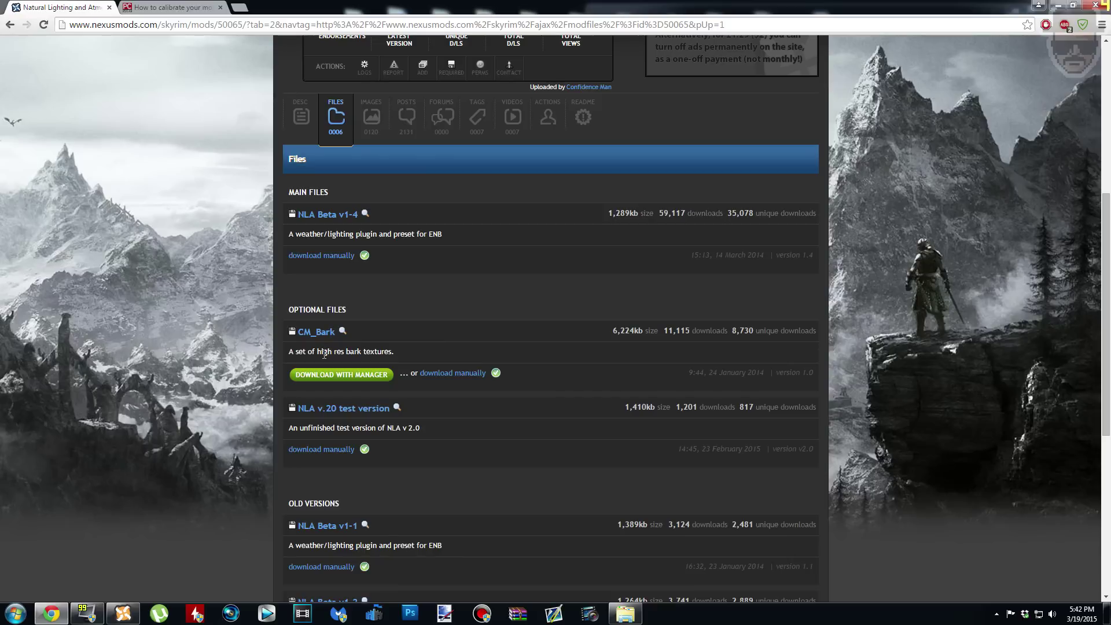
pyautogui.scroll(-2, 416, 347)
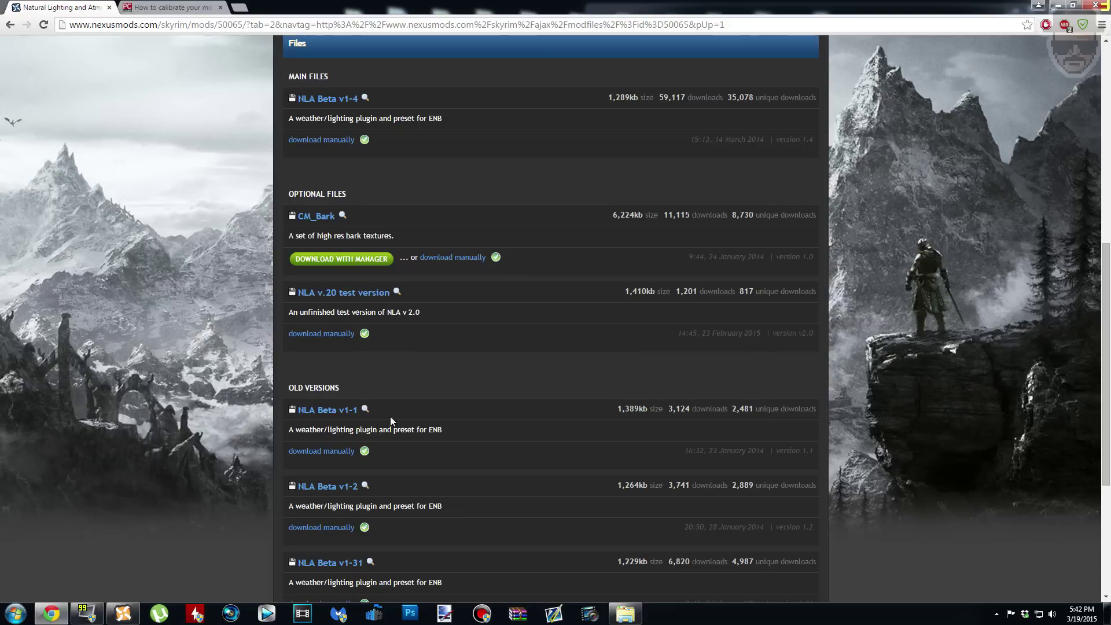
pyautogui.scroll(5, 405, 405)
pyautogui.click(299, 319)
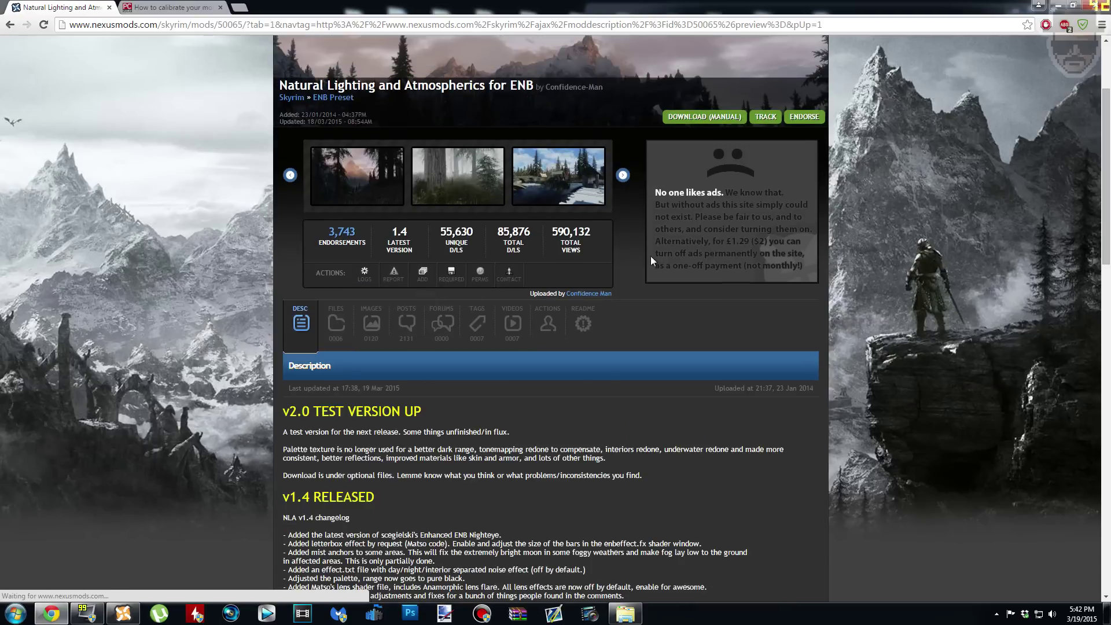